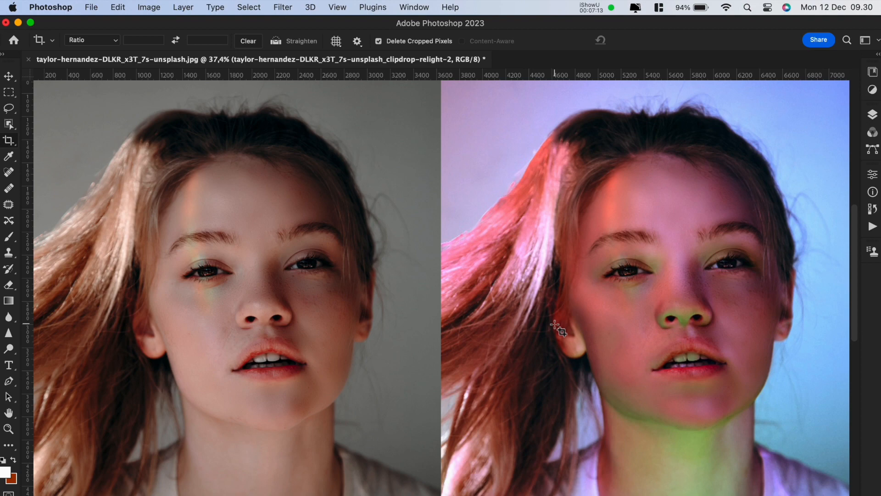
left_click(597, 7)
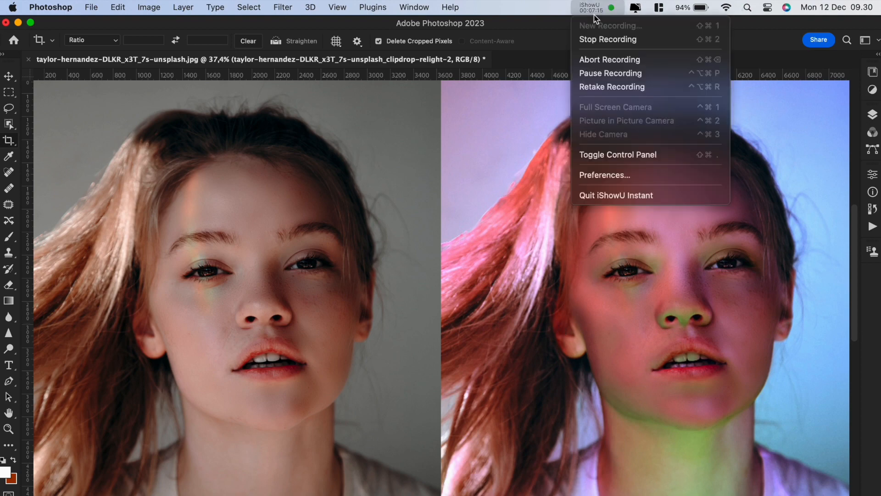
left_click(605, 40)
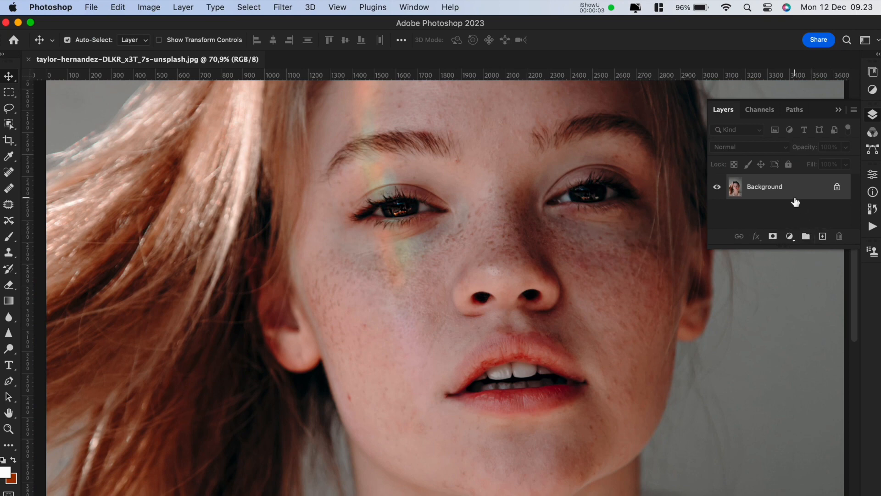
- Duplicate the Background layer and set the copy's blend mode to Vivid Light
left_click_drag(789, 193, 823, 236)
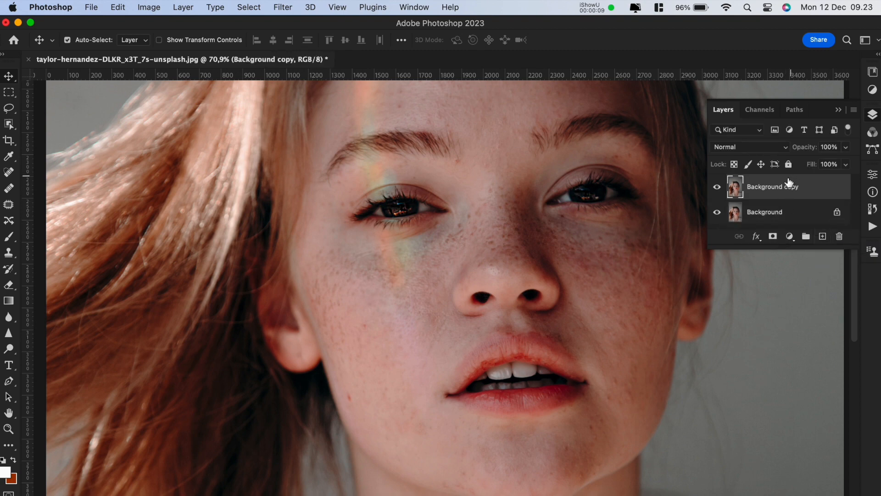
left_click(764, 151)
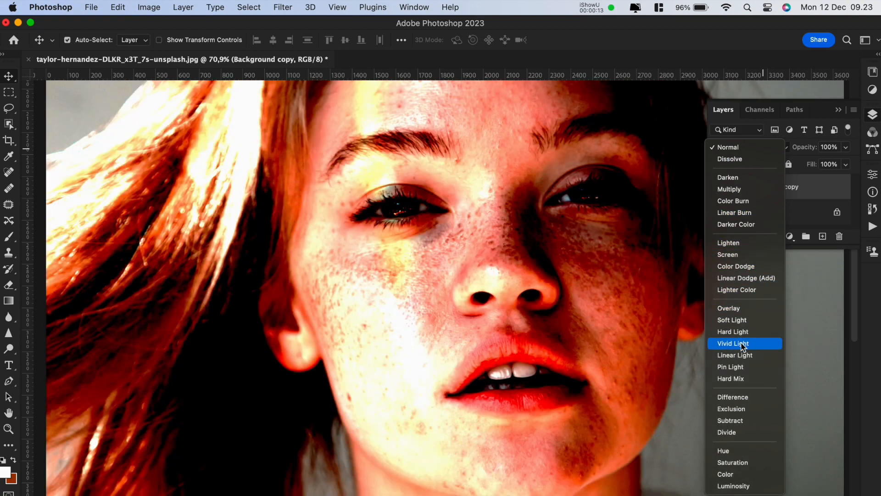
left_click(744, 347)
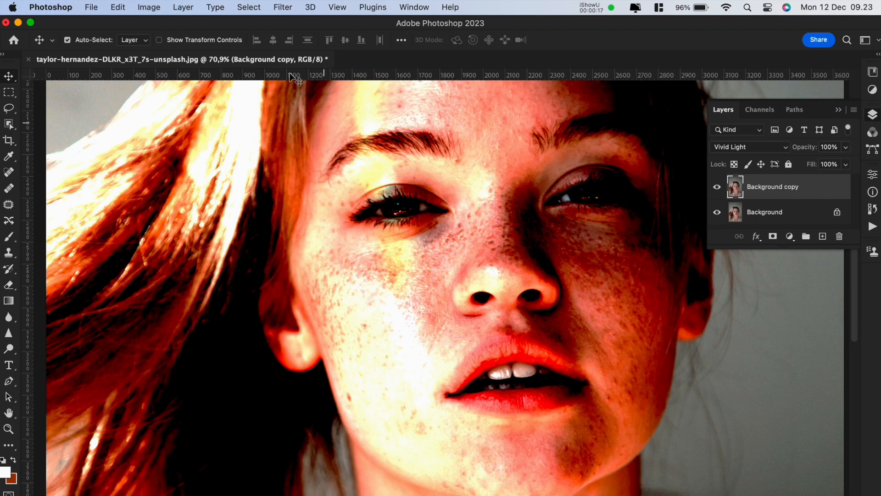
- Invert the colours of the Background copy layer
left_click(162, 5)
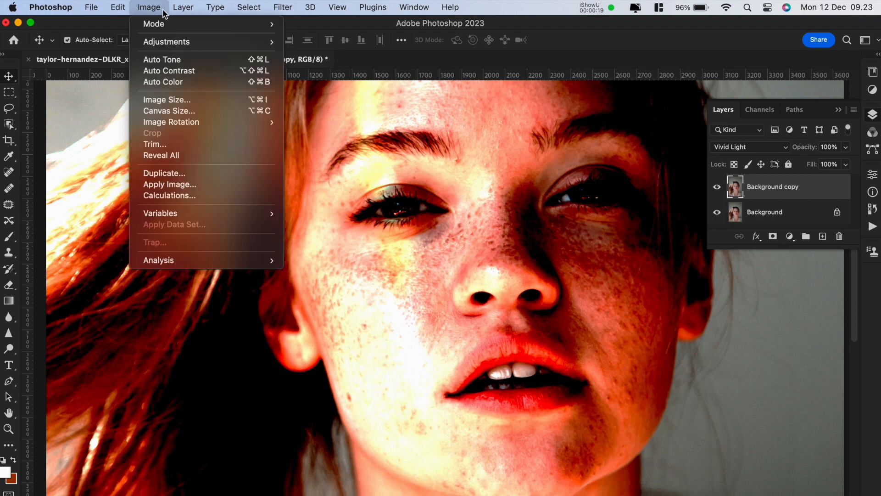
mouse_move(176, 43)
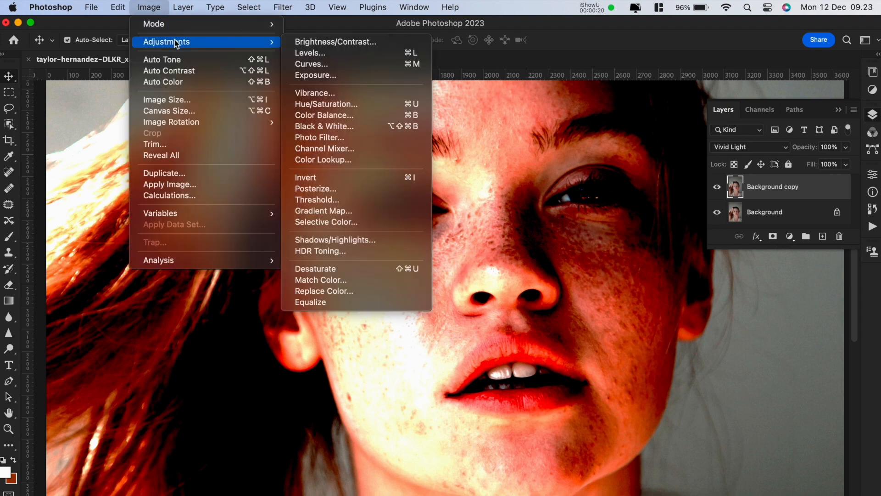
left_click(312, 178)
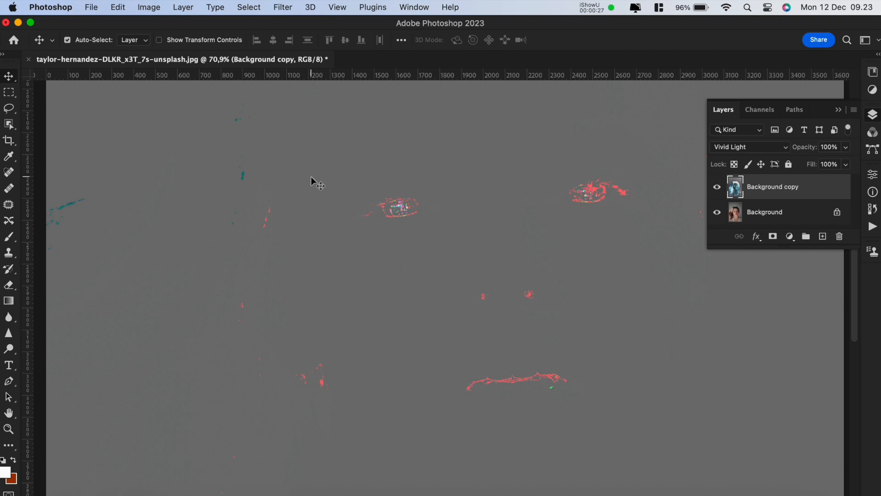
- Apply a High Pass filter with a radius of 28 pixels to the Background copy layer
left_click(280, 12)
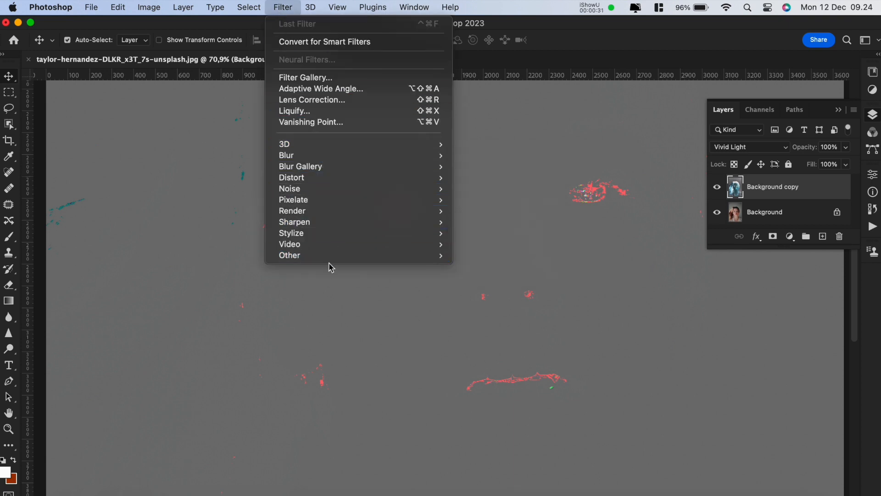
mouse_move(335, 257)
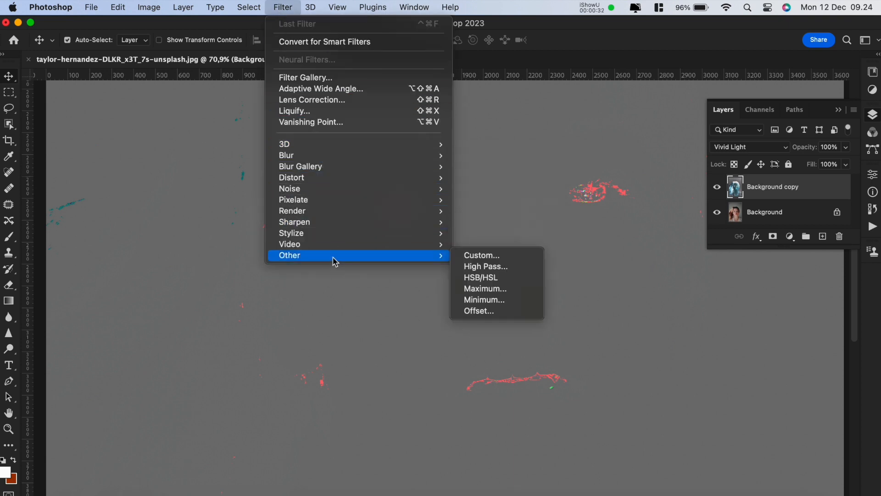
left_click(476, 268)
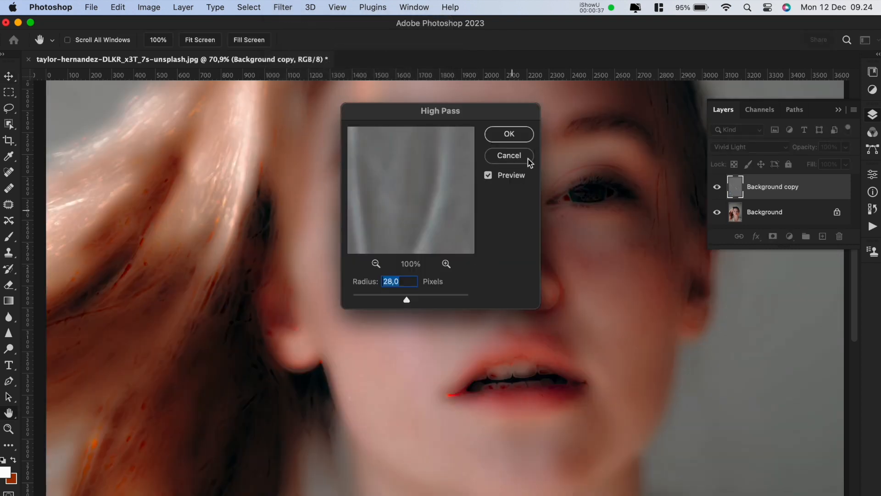
left_click(519, 133)
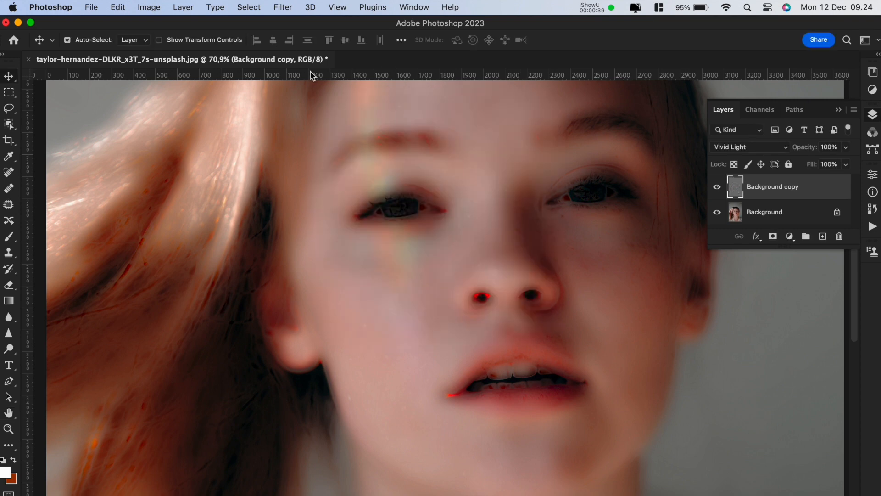
- Apply a Gaussian Blur with a small radius of a few pixels to the high-pass Background copy layer
left_click(286, 12)
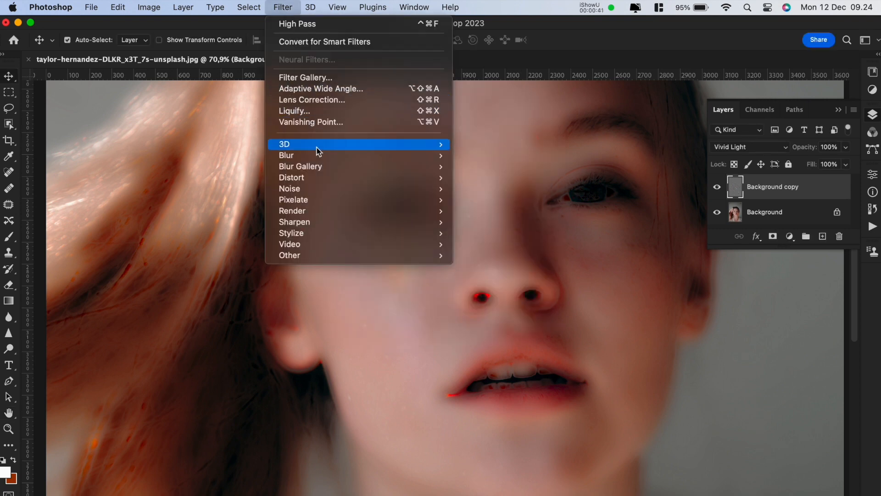
mouse_move(318, 156)
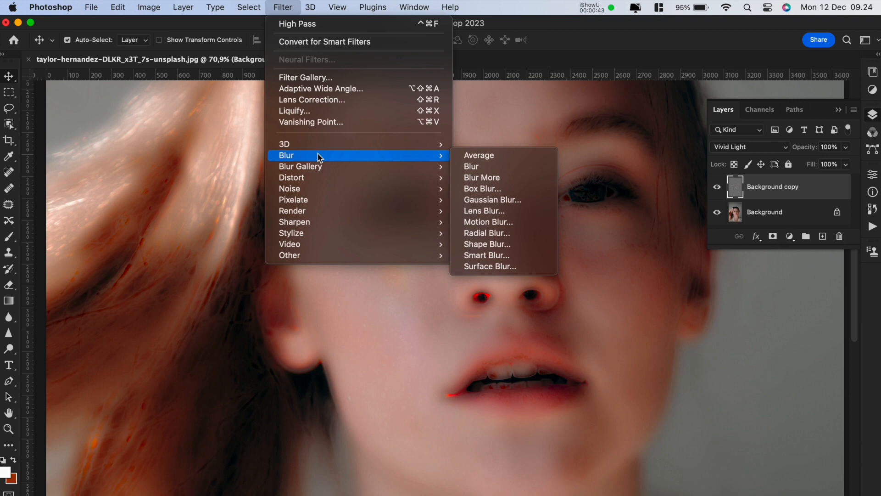
left_click(486, 199)
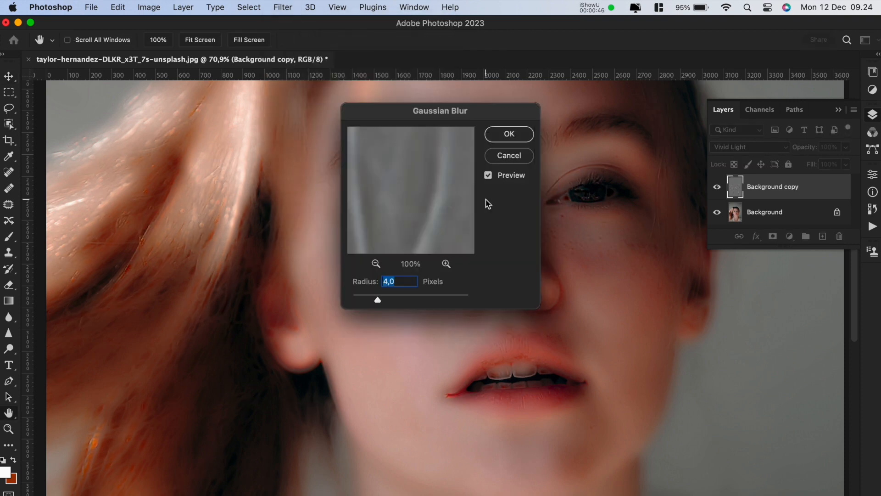
left_click(403, 284)
key("BackSpace")
key("BackSpace")
type("54")
left_click(525, 132)
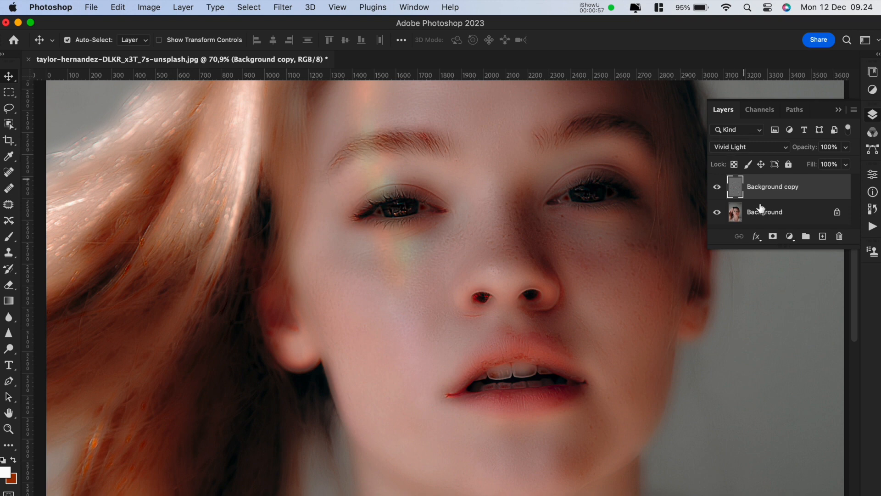
- Add a layer mask to the Background copy layer and fill it with black
left_click(774, 237)
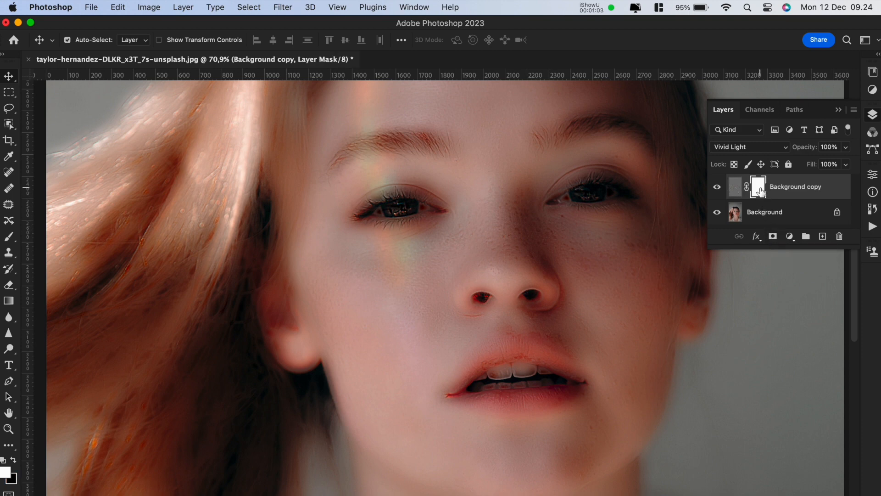
key("x")
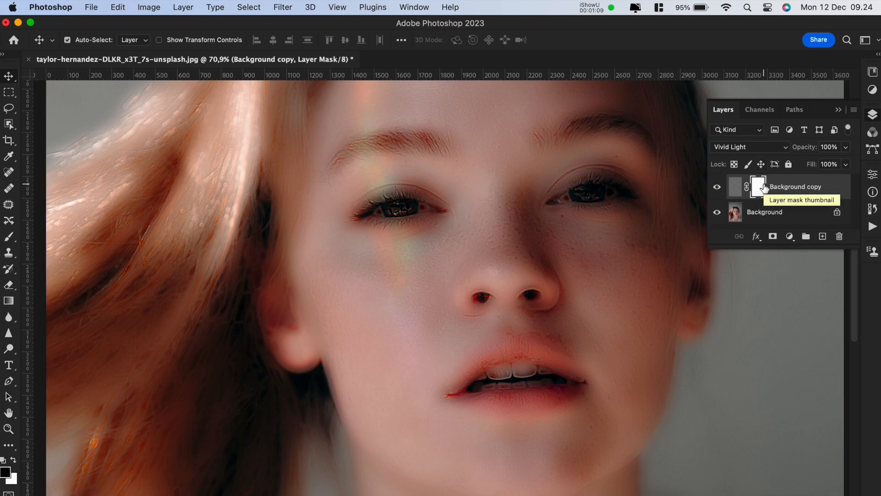
key("alt+BackSpace")
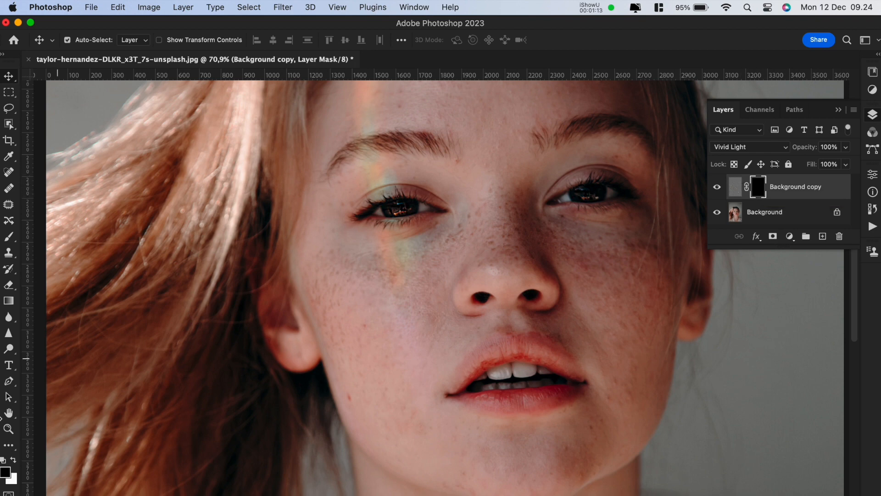
- Set up the Brush tool with a white foreground colour and a size of 200 for painting on the mask
left_click(14, 239)
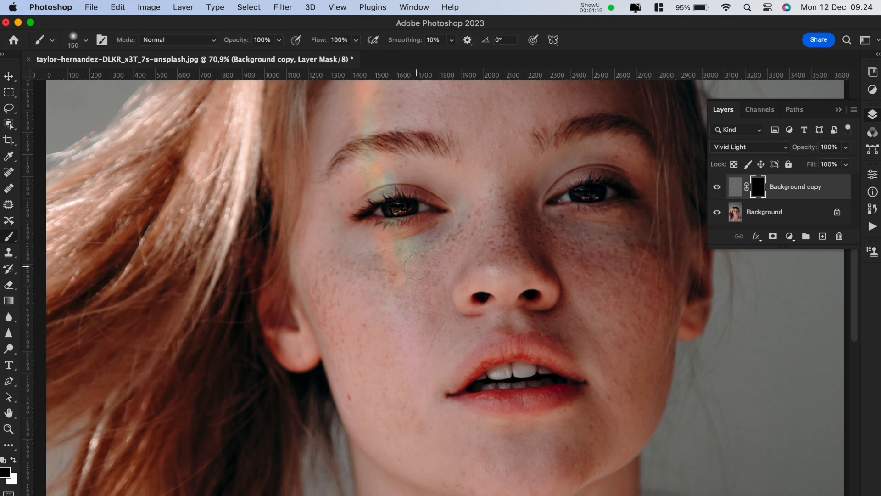
left_click(14, 460)
key("bracketright")
key("bracketright")
mouse_move(386, 270)
left_mouse_down()
mouse_move(339, 254)
mouse_move(334, 297)
mouse_move(323, 304)
mouse_move(335, 313)
mouse_move(340, 374)
mouse_move(360, 403)
mouse_move(361, 327)
left_mouse_up()
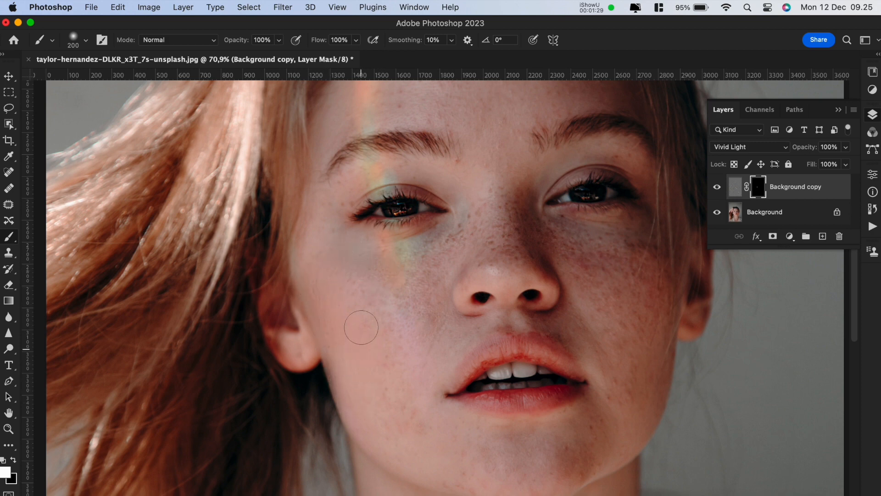
key("super+z")
key("super+z")
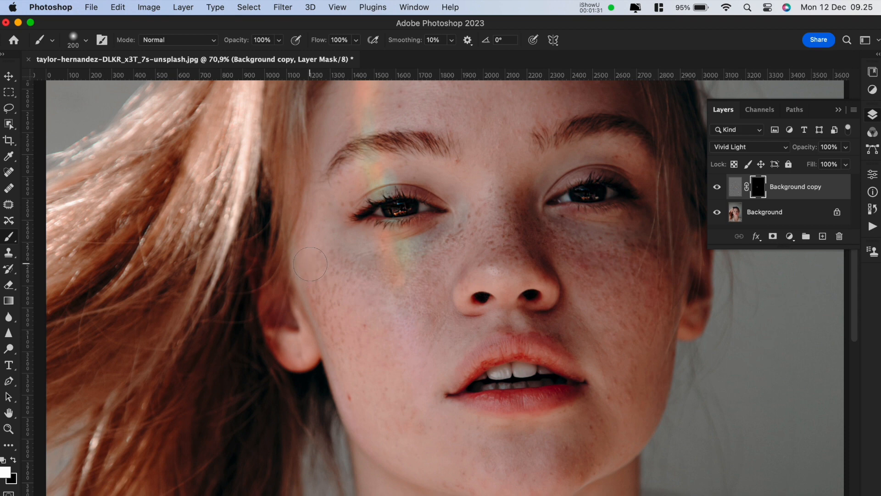
- Paint white on the layer mask over both cheeks and the nose to bring in the skin smoothing
mouse_move(310, 264)
left_mouse_down()
mouse_move(348, 321)
mouse_move(365, 381)
mouse_move(413, 425)
mouse_move(372, 358)
left_mouse_up()
mouse_move(430, 262)
left_mouse_down()
mouse_move(585, 236)
mouse_move(540, 224)
left_mouse_up()
key("bracketleft")
key("bracketleft")
key("bracketleft")
mouse_move(550, 324)
left_mouse_down()
mouse_move(568, 335)
mouse_move(577, 383)
mouse_move(664, 351)
left_mouse_up()
- Paint white on the mask over the lower cheeks, jaw and chin with a brush size of 250
key("bracketright")
key("bracketright")
key("bracketright")
key("bracketright")
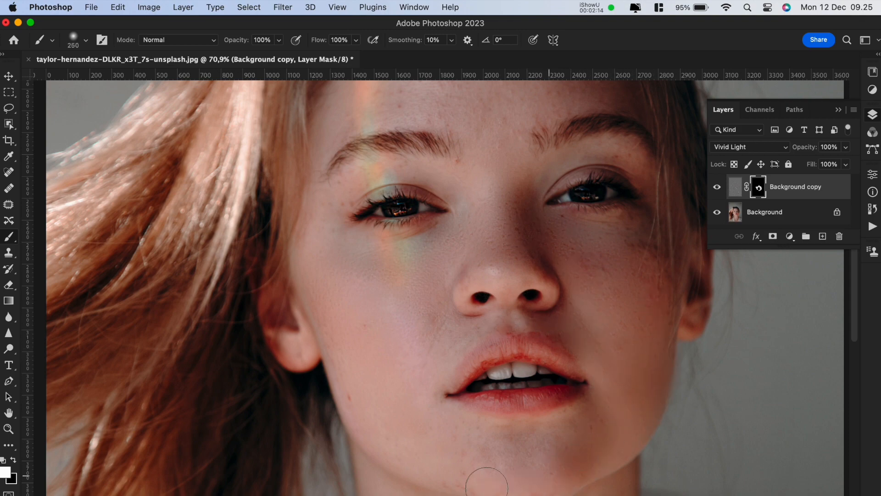
scroll(487, 488, "down", 3)
mouse_move(345, 323)
left_mouse_down()
mouse_move(385, 351)
mouse_move(500, 387)
mouse_move(555, 356)
left_mouse_up()
- Paint white on the mask over the forehead at brush size 250 and around the eyes and nose at size 100
scroll(490, 348, "up", 10)
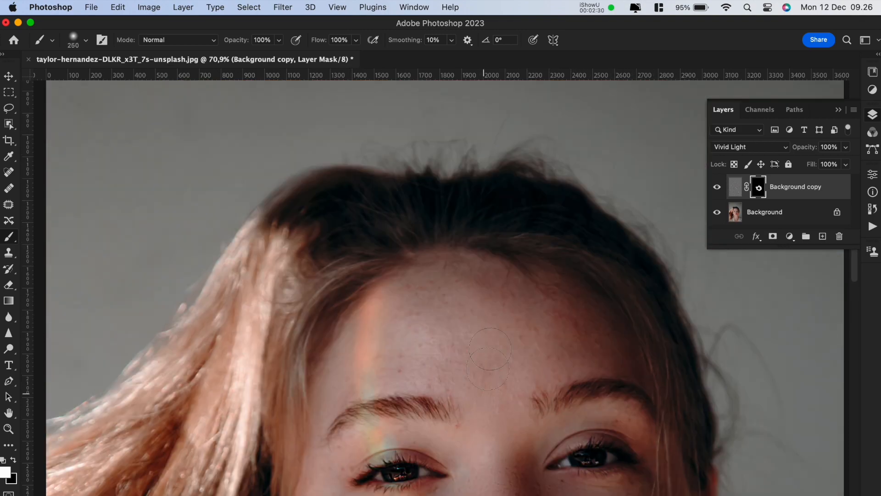
left_click_drag(490, 349, 495, 335)
key("bracketleft")
key("bracketleft")
key("bracketleft")
key("bracketleft")
key("bracketleft")
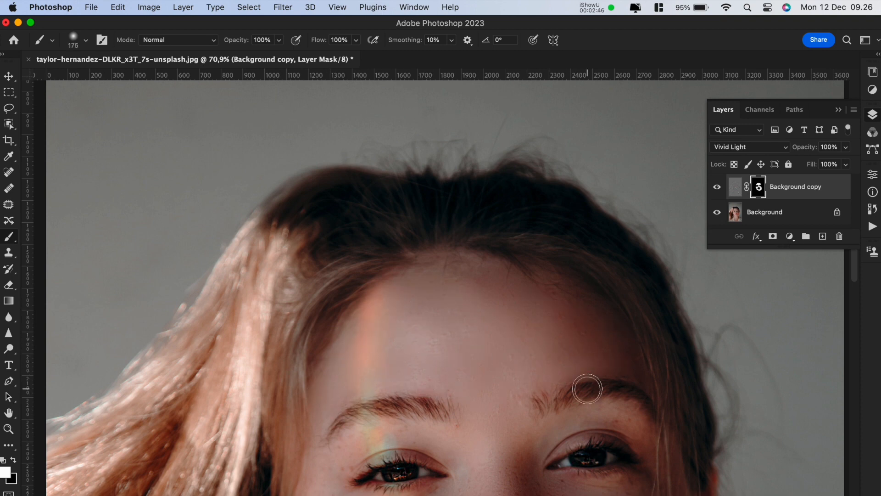
scroll(586, 386, "down", 5)
mouse_move(636, 326)
left_mouse_down()
mouse_move(675, 425)
mouse_move(643, 256)
mouse_move(348, 271)
mouse_move(413, 303)
mouse_move(549, 327)
left_mouse_up()
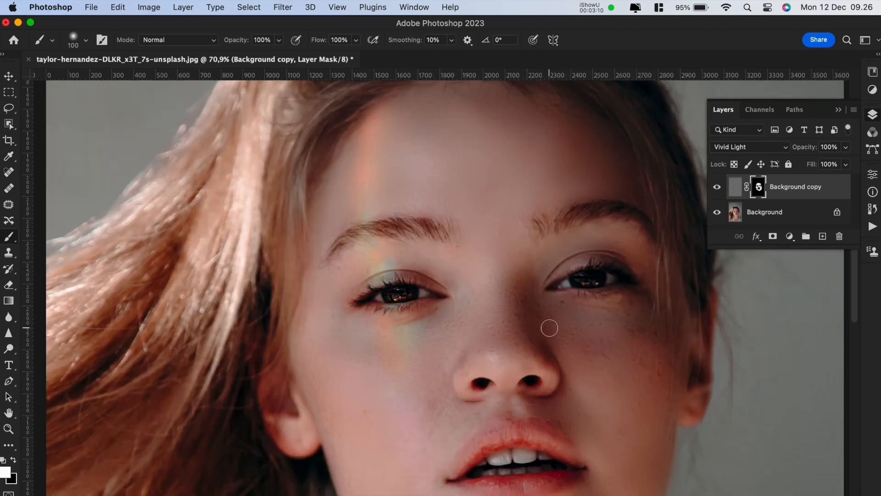
- Compare the smoothed skin with the original up close by toggling the Background copy layer's visibility
left_click(717, 188)
scroll(495, 346, "up", 5)
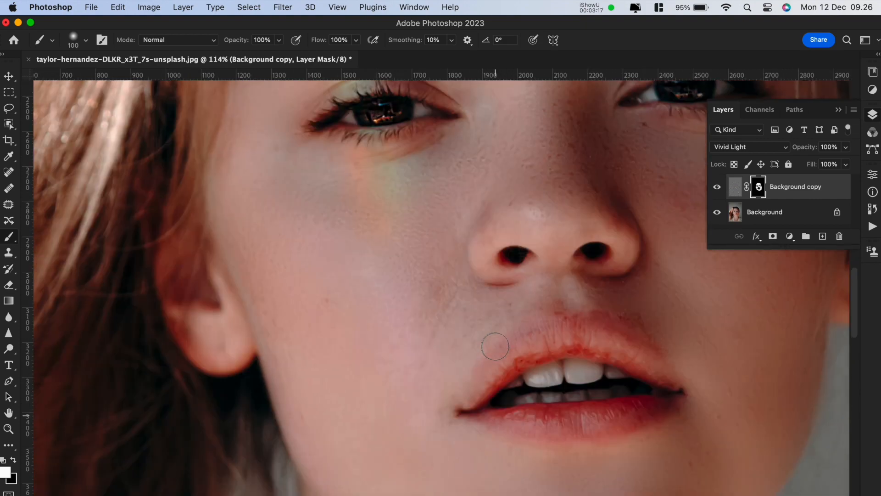
scroll(495, 347, "up", 2)
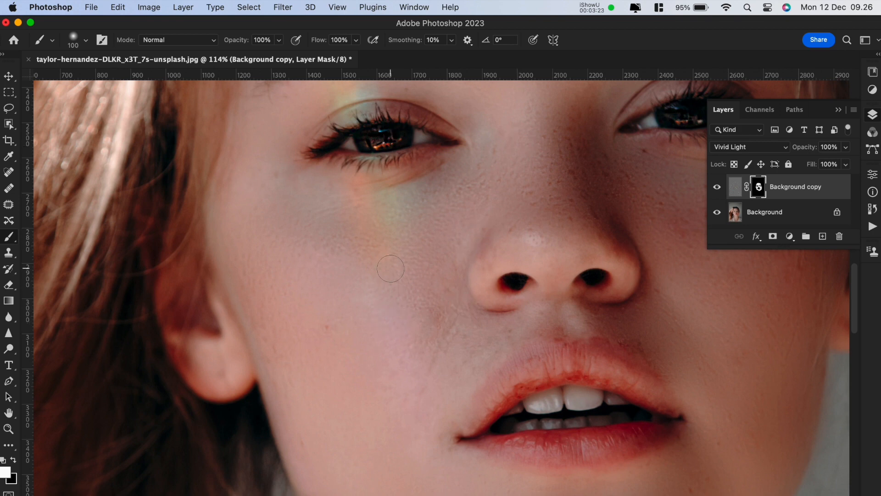
left_click(717, 188)
left_click(717, 187)
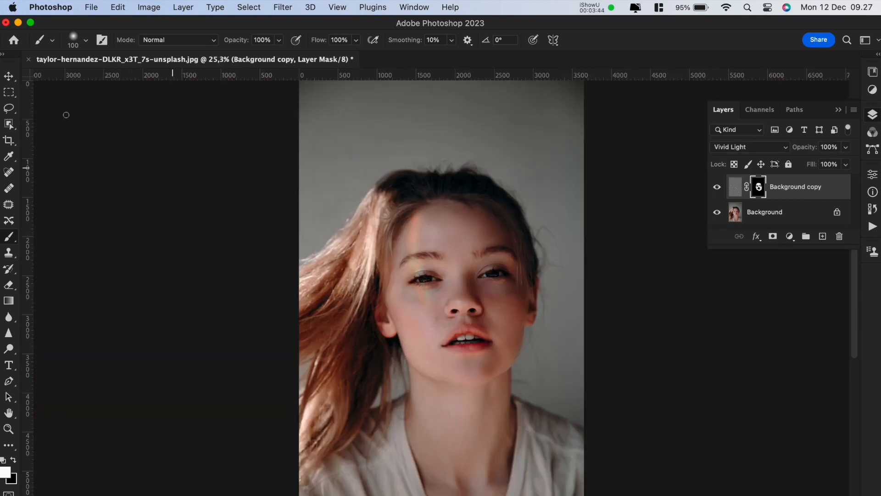
- Open the Export As settings for the full image and keep JPG as the format
left_click(97, 8)
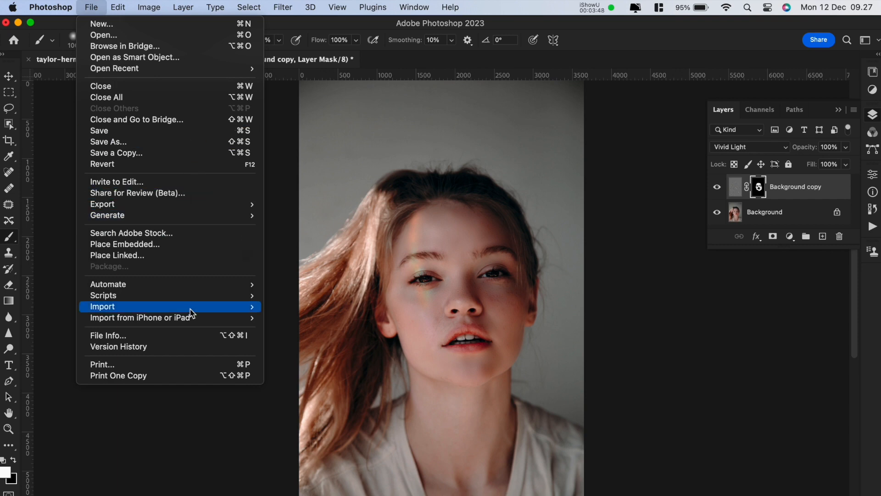
mouse_move(192, 308)
mouse_move(224, 204)
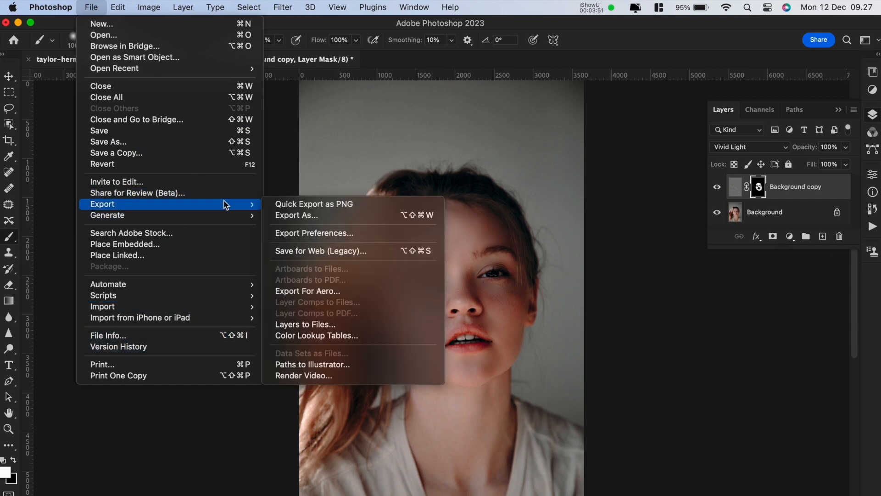
left_click(294, 215)
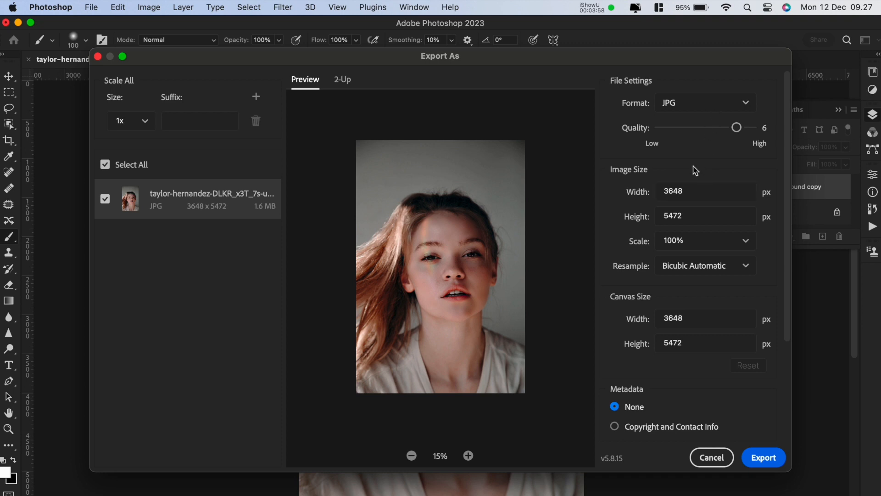
left_click(739, 108)
left_click(738, 111)
- Export the retouched portrait and save it to the Desktop folder under its proposed file name
left_click(764, 458)
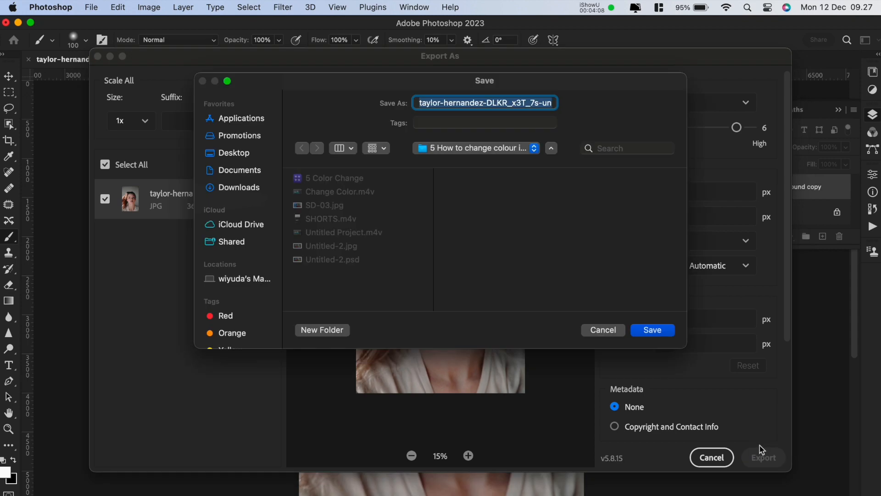
left_click(255, 188)
left_click(252, 158)
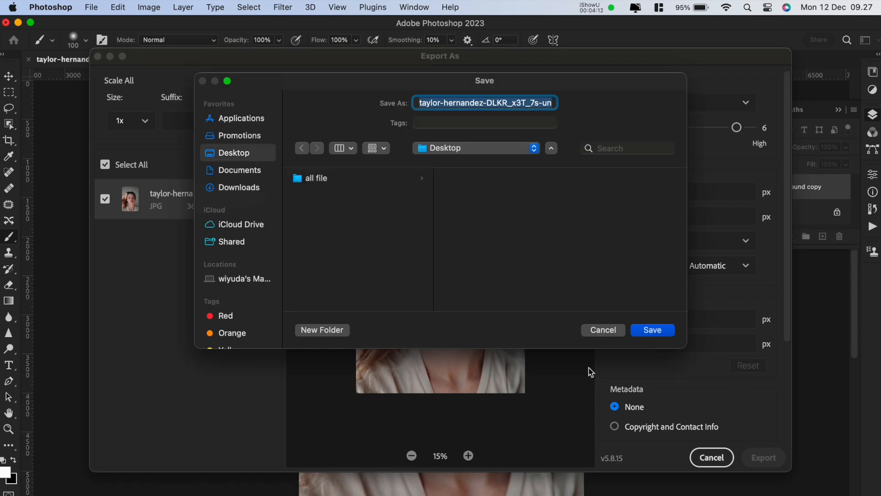
left_click(653, 330)
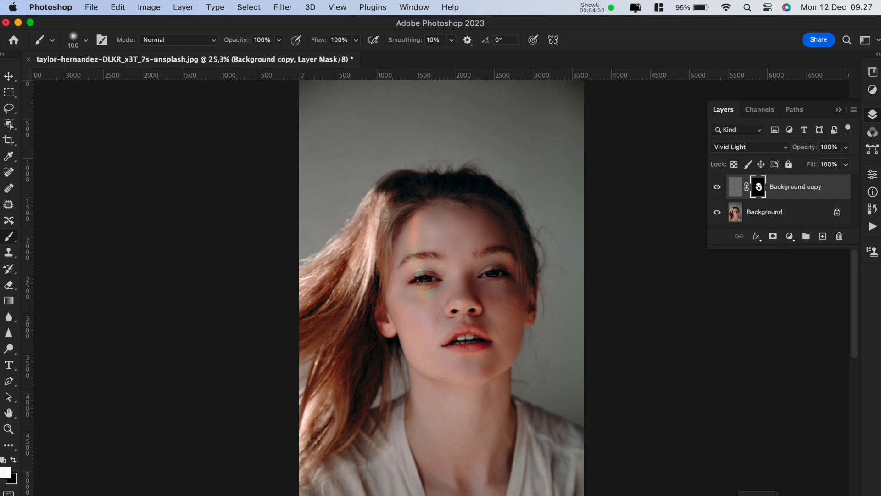
- Switch to ClipDrop in Safari and load the exported portrait from the Desktop into Relight, downscaled for SD mode
key("super+Tab")
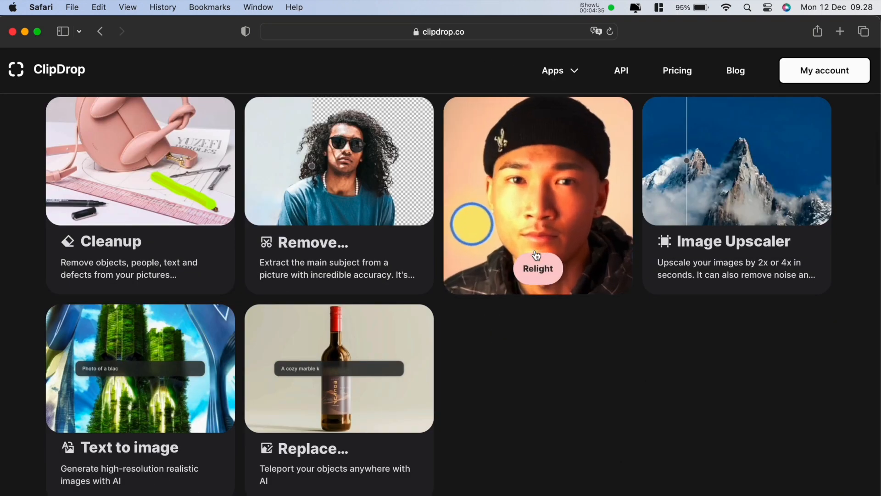
left_click(537, 265)
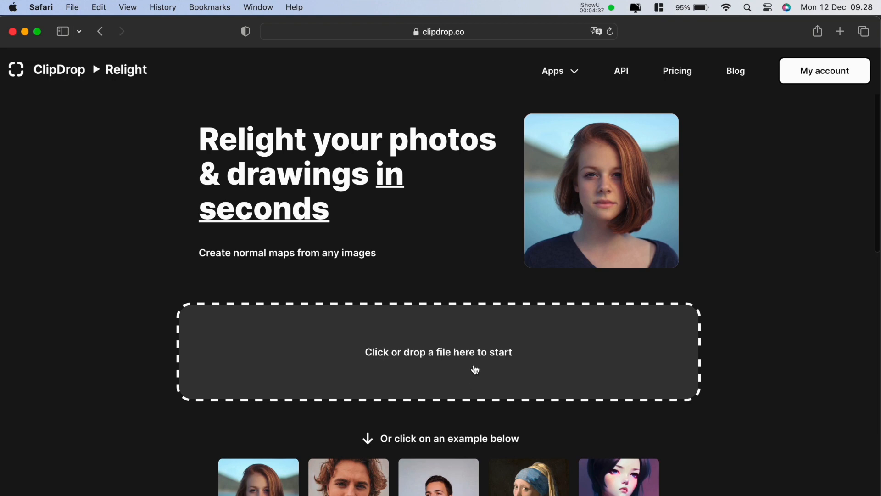
left_click(472, 370)
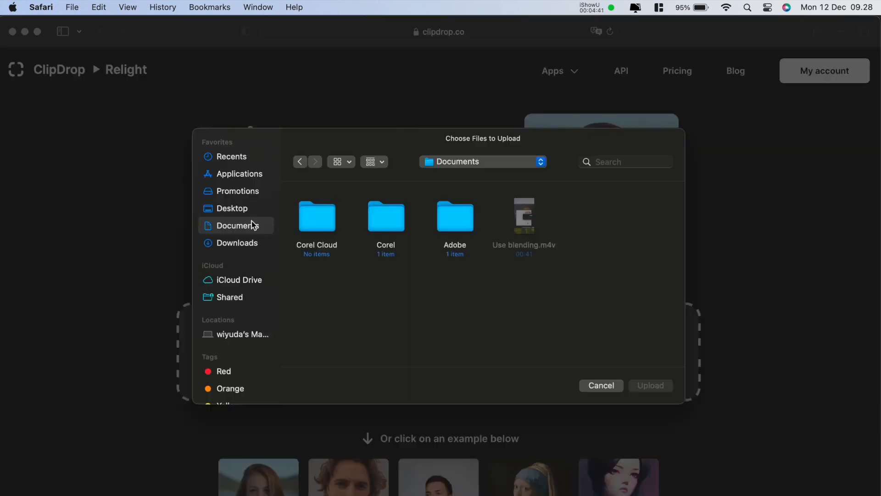
left_click(250, 211)
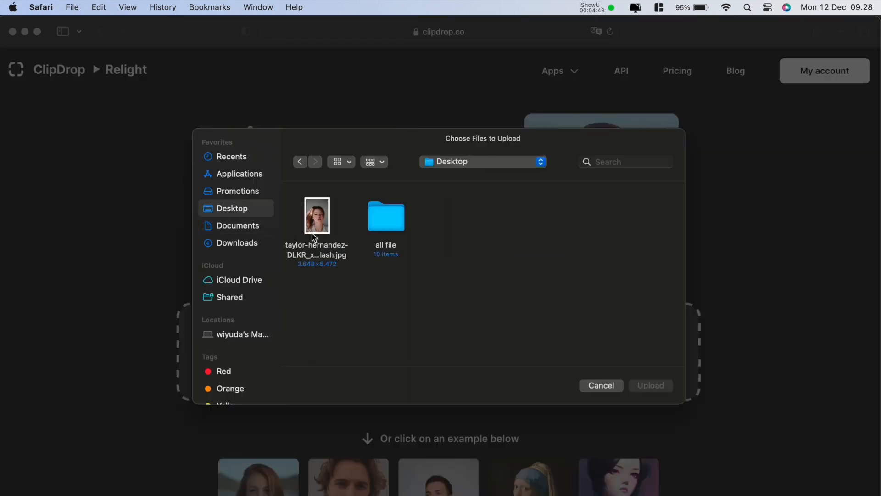
double_click(313, 238)
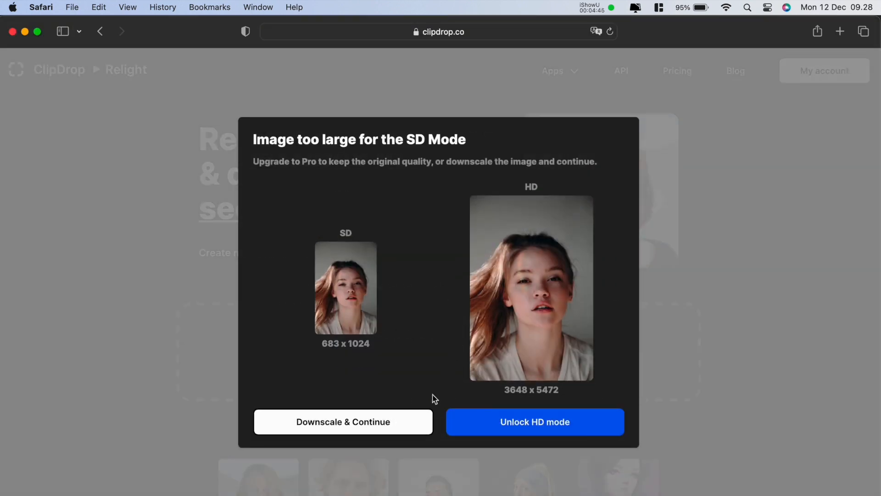
left_click(369, 432)
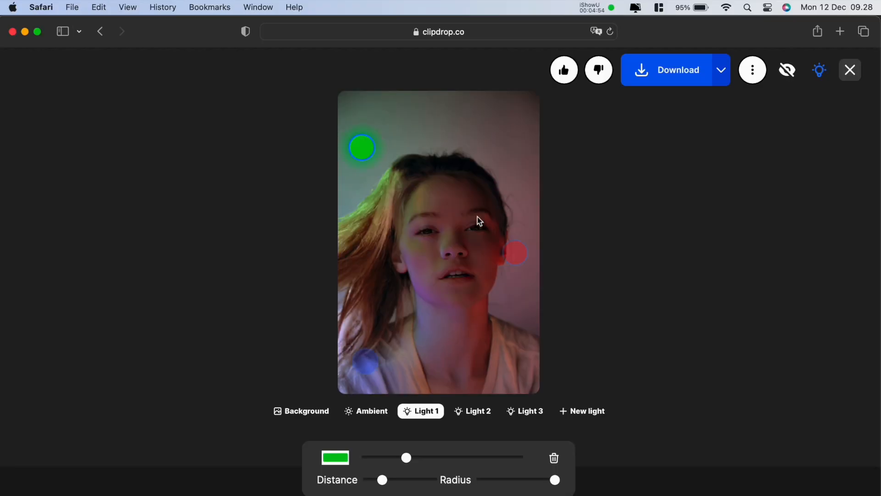
- Move the green light to the portrait's upper-left corner and the red light to its lower right edge
left_click_drag(363, 147, 337, 102)
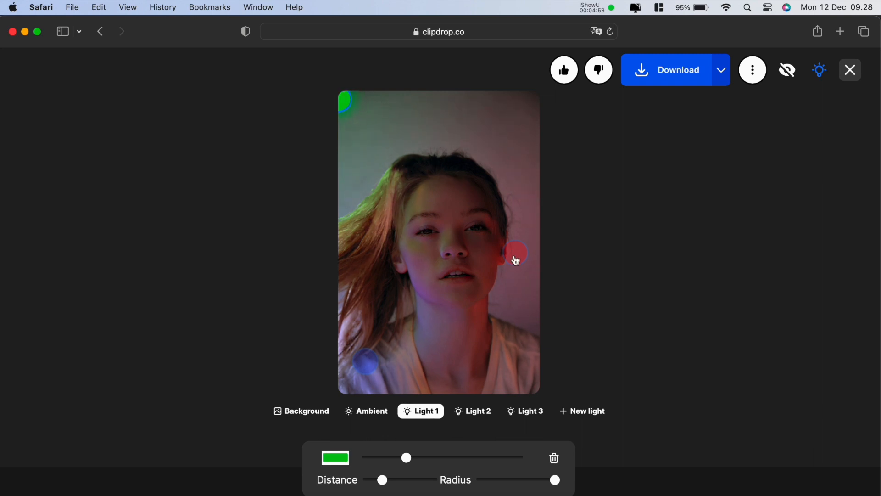
left_click(515, 255)
left_click_drag(517, 261, 542, 344)
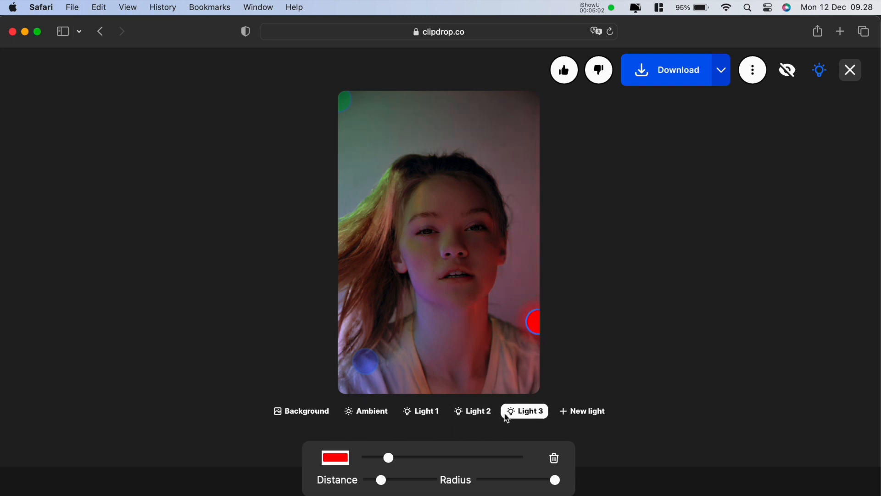
- Move the blue Light 2 to the upper right of the portrait's head and raise its intensity to just above the middle
left_click(486, 412)
left_click_drag(366, 362, 535, 130)
left_click_drag(524, 160, 523, 170)
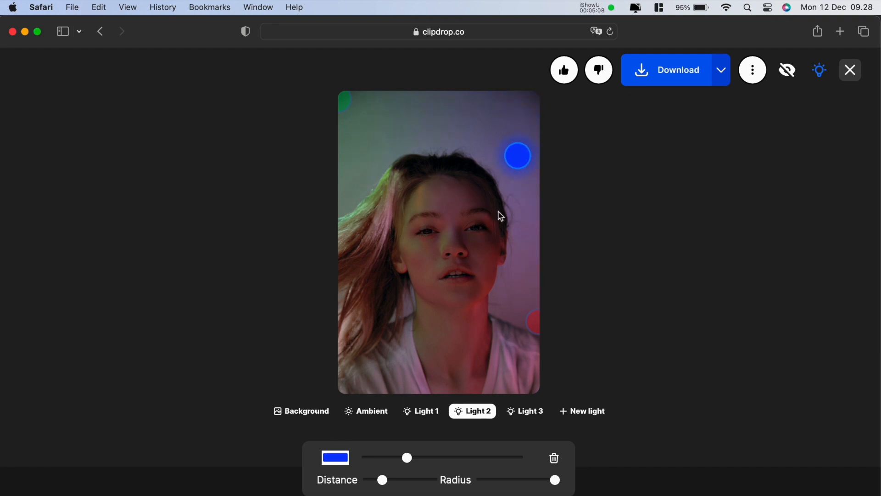
left_click_drag(410, 457, 455, 467)
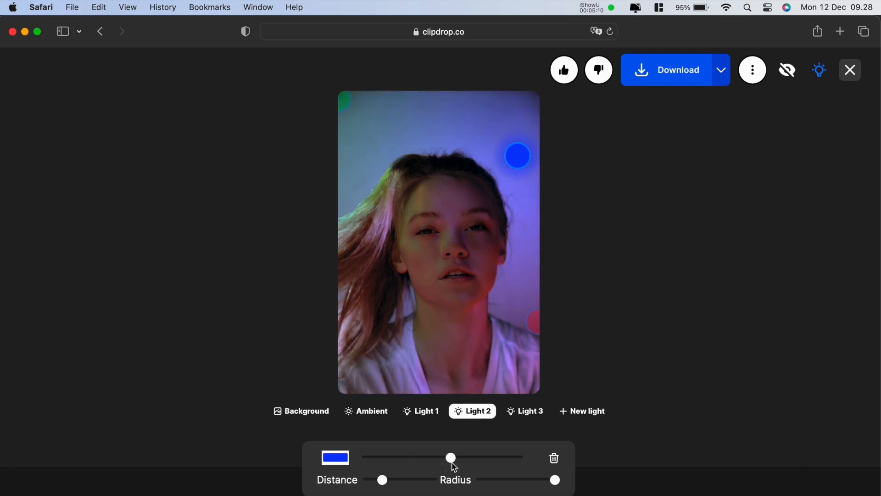
- Move the green light to the image's bottom edge below the neck, raise its intensity slightly, and place the red light in the upper-left corner
left_click(531, 325)
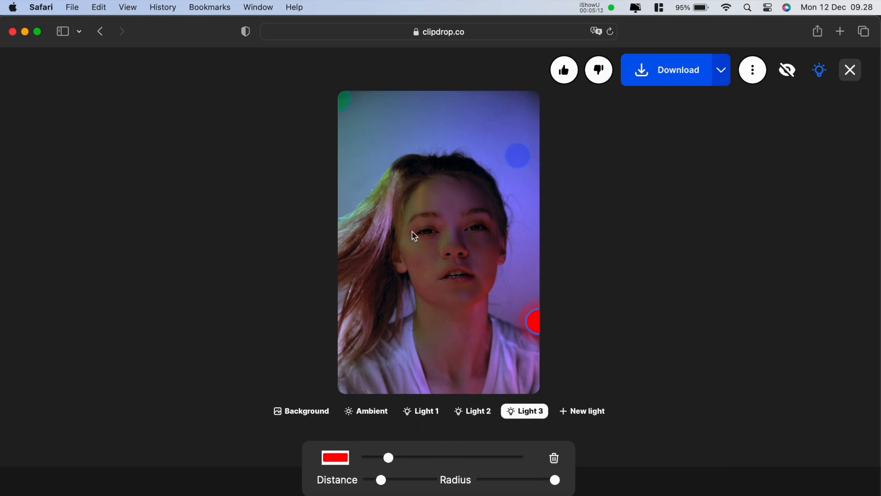
left_click(350, 108)
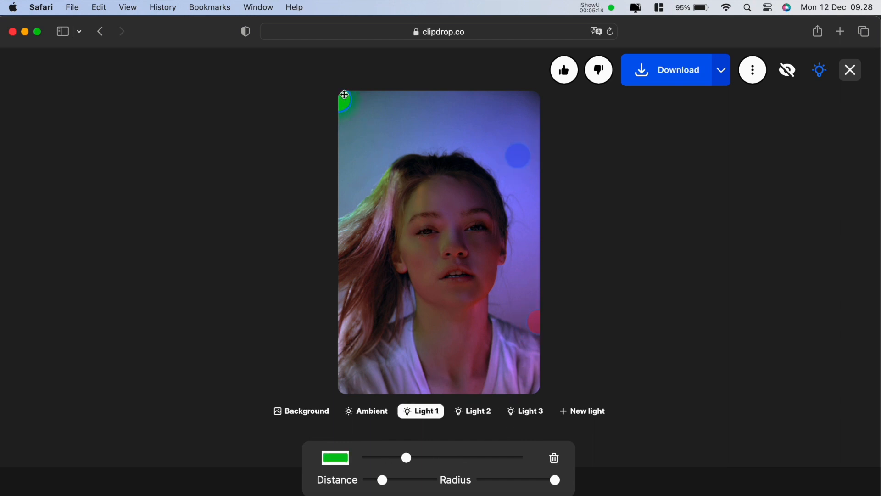
left_click_drag(345, 101, 470, 390)
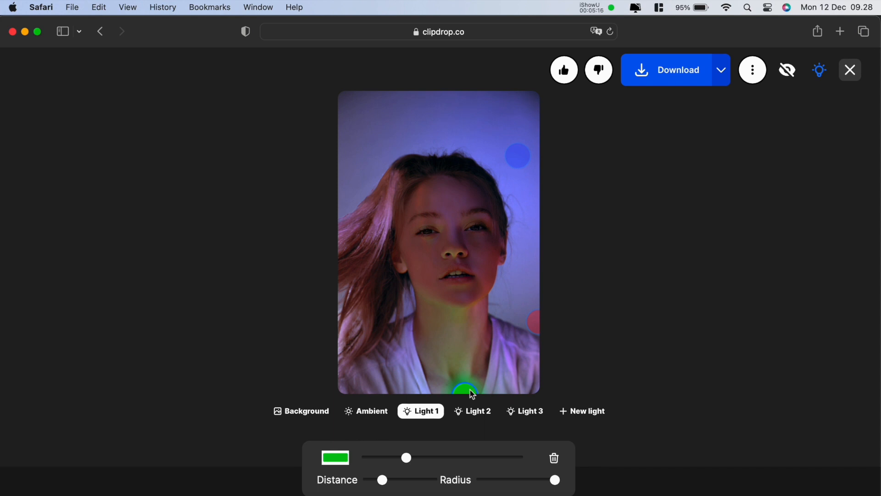
left_click_drag(410, 461, 428, 461)
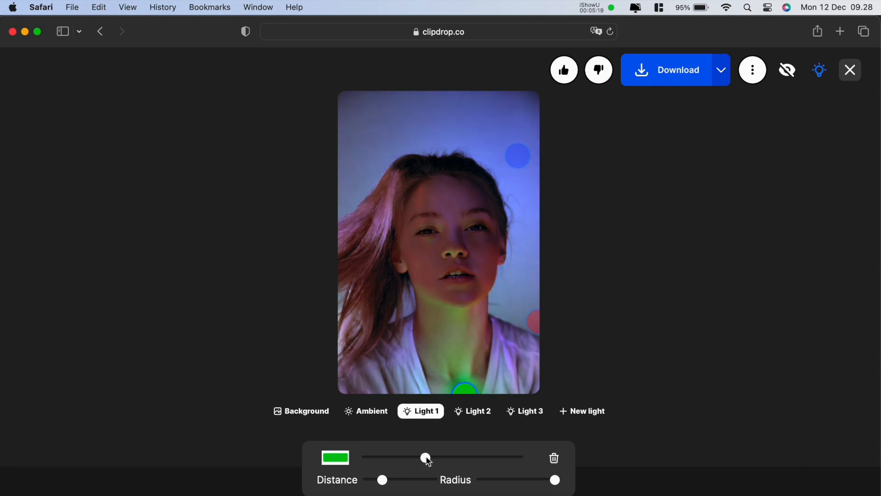
left_click(535, 323)
left_click_drag(535, 322, 340, 97)
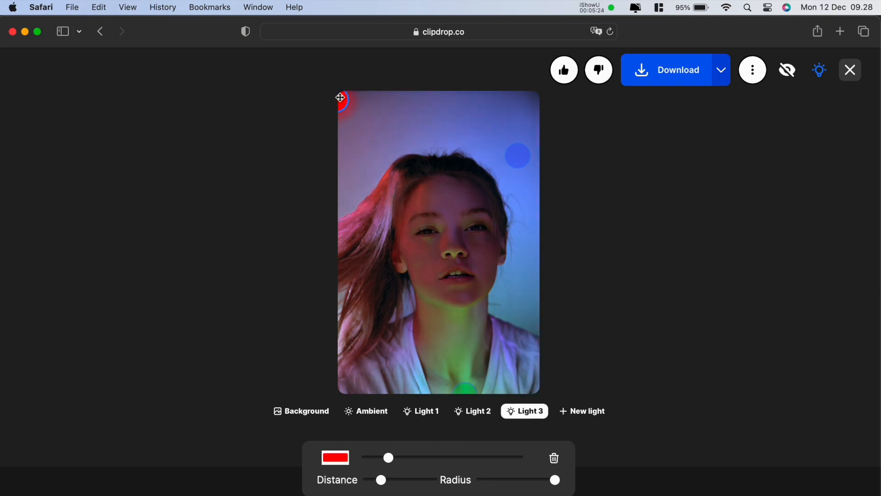
- Add a fourth, white light near the top edge above the head and slightly reduce its distance and intensity
left_click(570, 415)
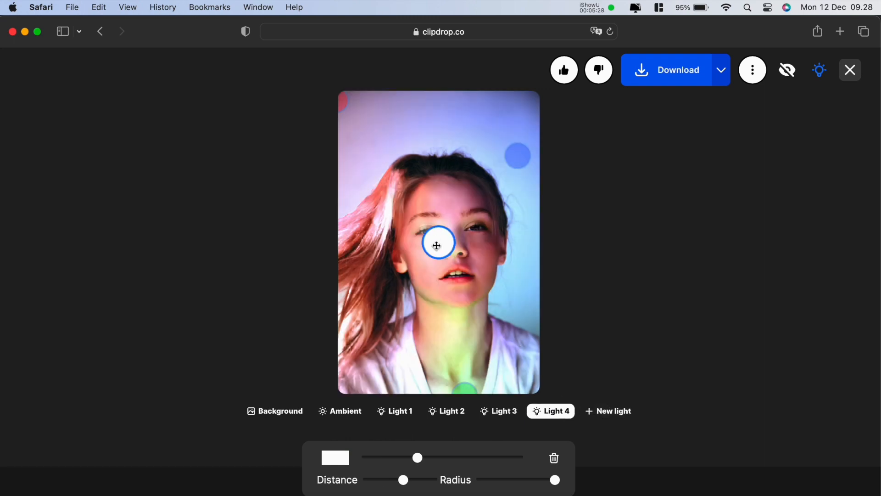
left_click_drag(440, 239, 480, 109)
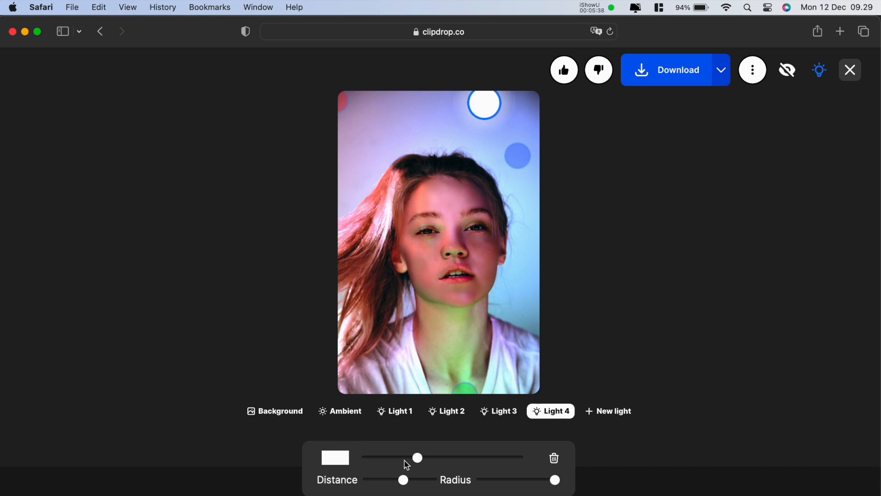
mouse_move(405, 485)
left_mouse_down()
mouse_move(419, 487)
mouse_move(393, 488)
mouse_move(403, 488)
left_mouse_up()
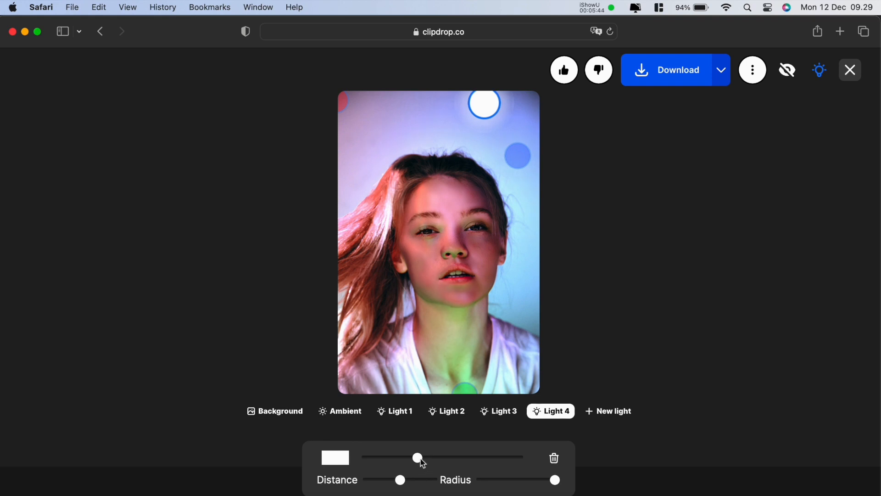
mouse_move(423, 461)
left_mouse_down()
mouse_move(450, 460)
mouse_move(398, 460)
mouse_move(407, 462)
left_mouse_up()
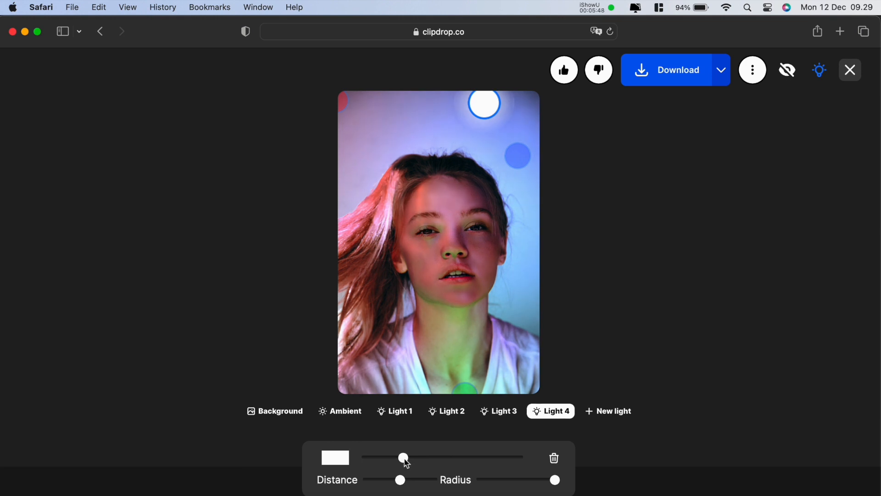
- Download the relit portrait and open the downloaded JPG in Preview
left_click(723, 76)
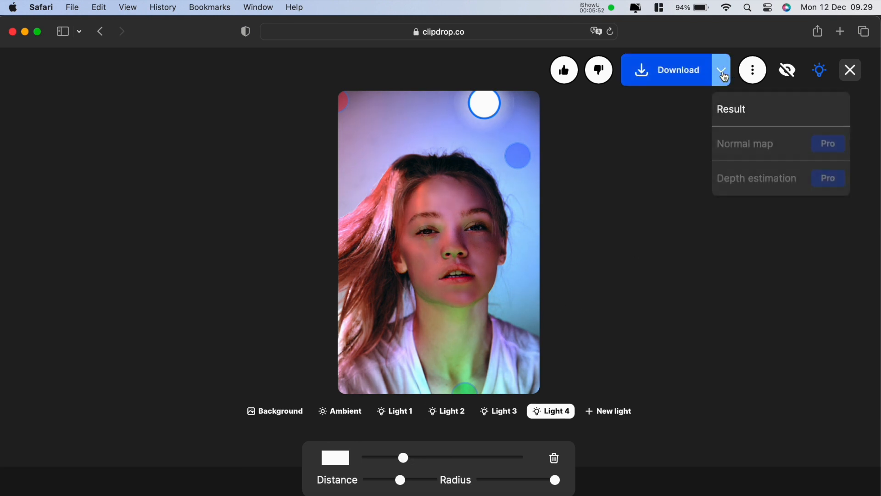
left_click(687, 83)
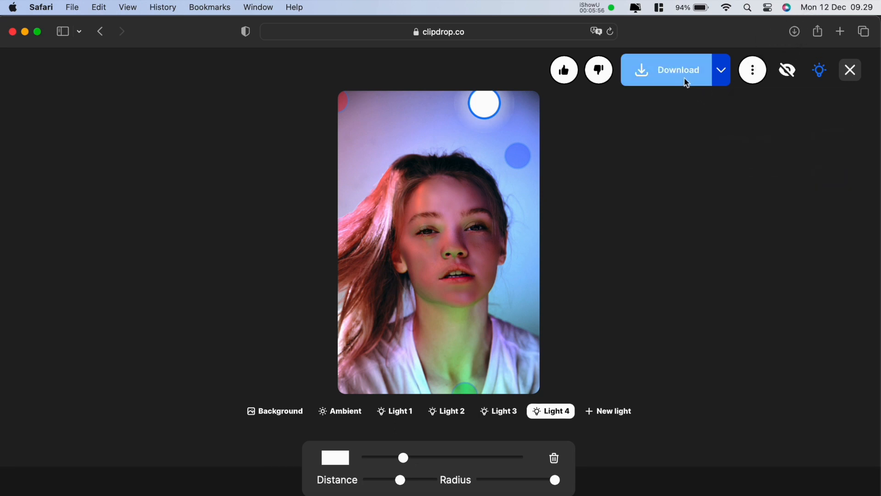
left_click(794, 31)
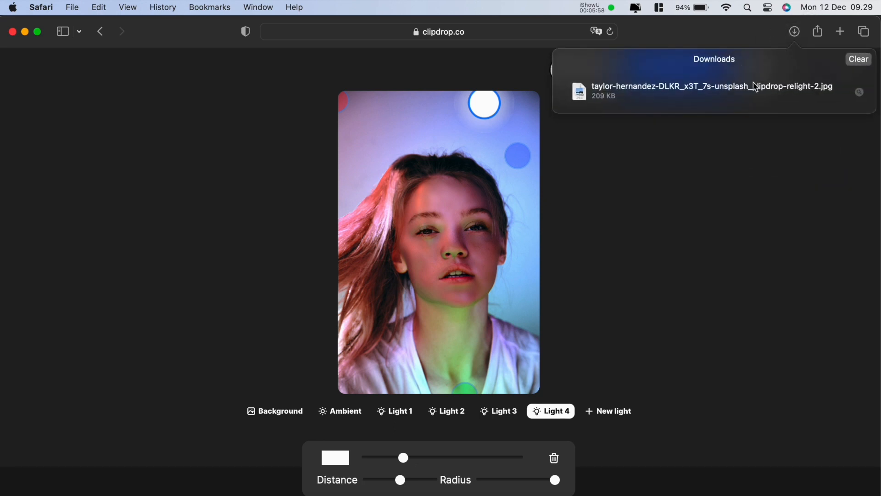
left_click(755, 90)
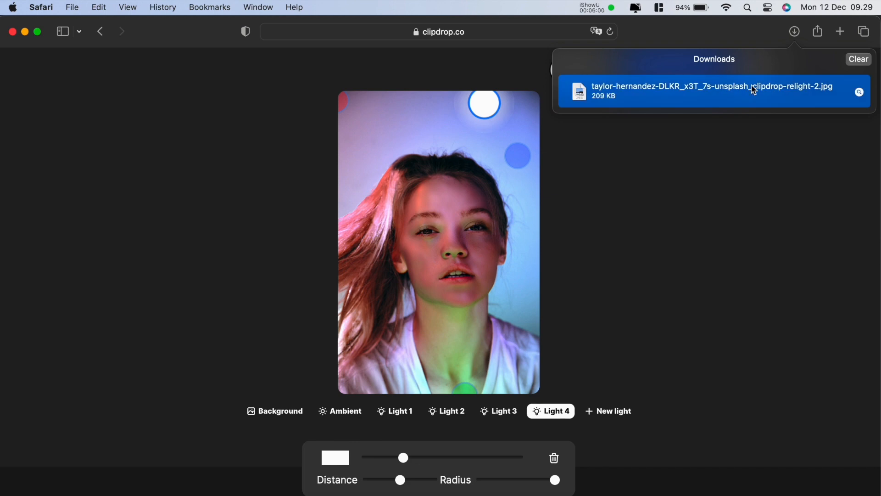
double_click(754, 90)
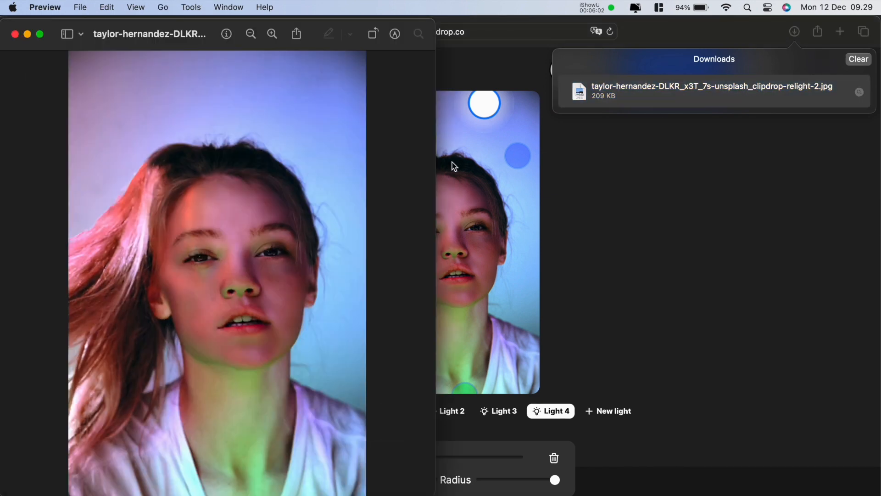
- Compare the relit image in Preview with the retouched portrait in Photoshop by placing its window alongside, and return to Photoshop
key("super+Tab")
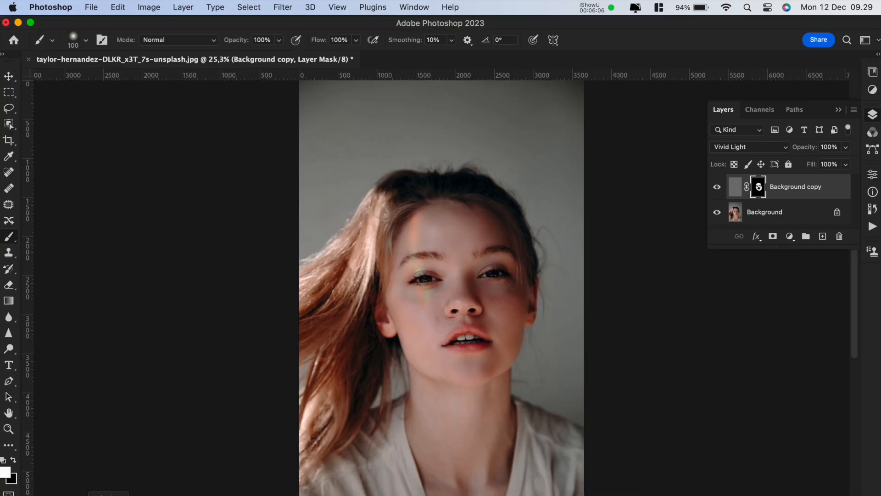
key("super+Tab")
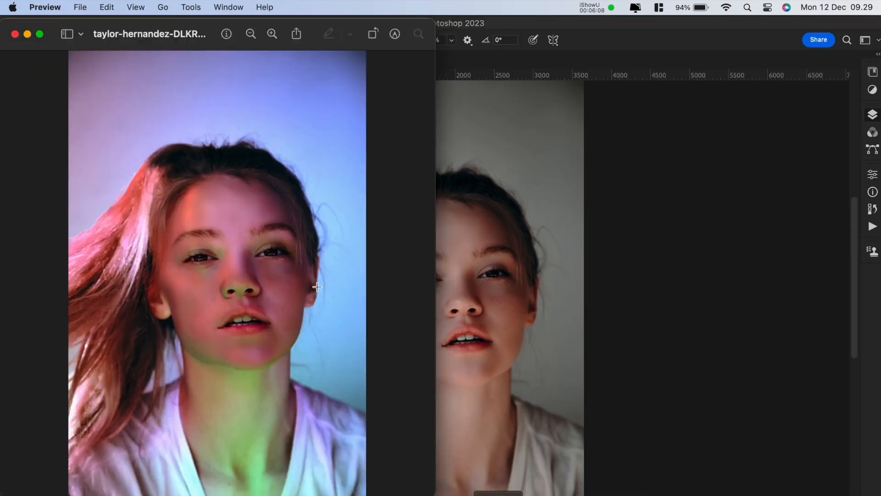
left_click_drag(217, 29, 697, 39)
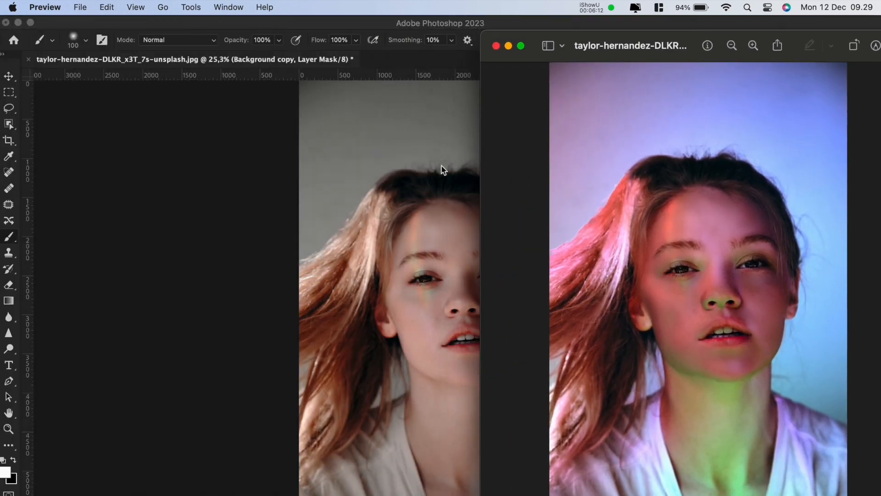
left_click(262, 231)
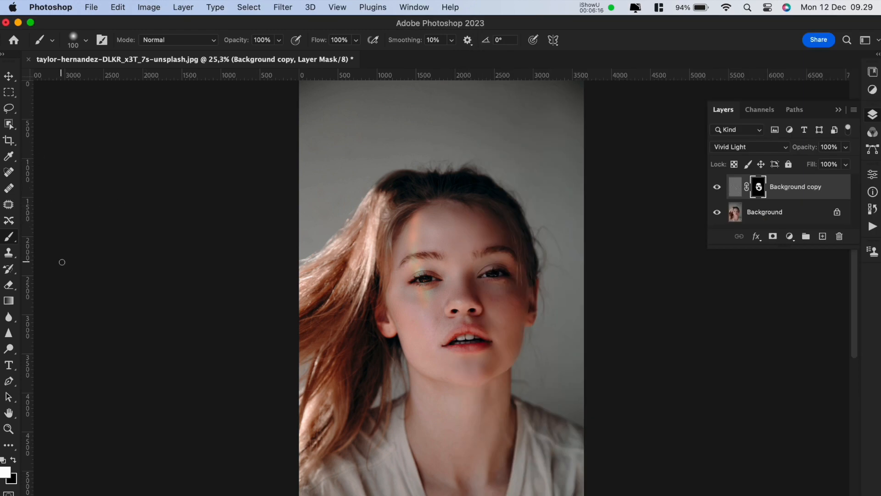
- Extend the canvas to the right of the portrait with the Crop tool, to about 8000 px wide
left_click(10, 140)
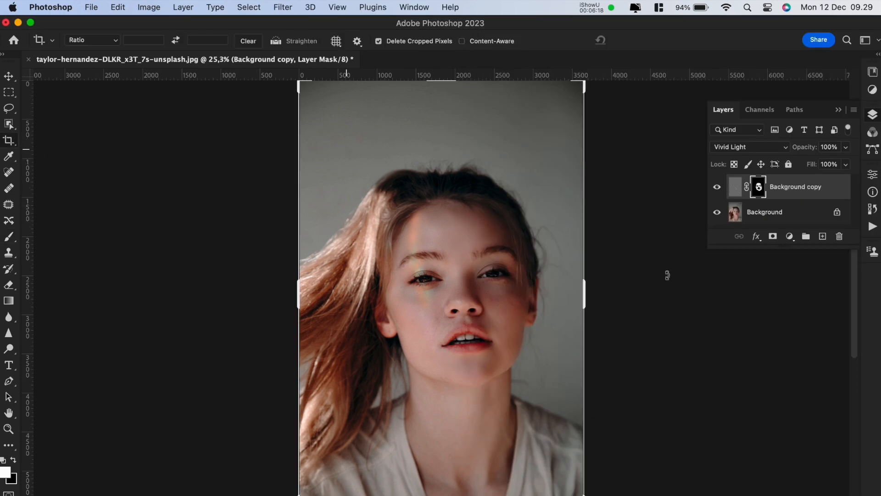
left_click_drag(584, 297, 753, 299)
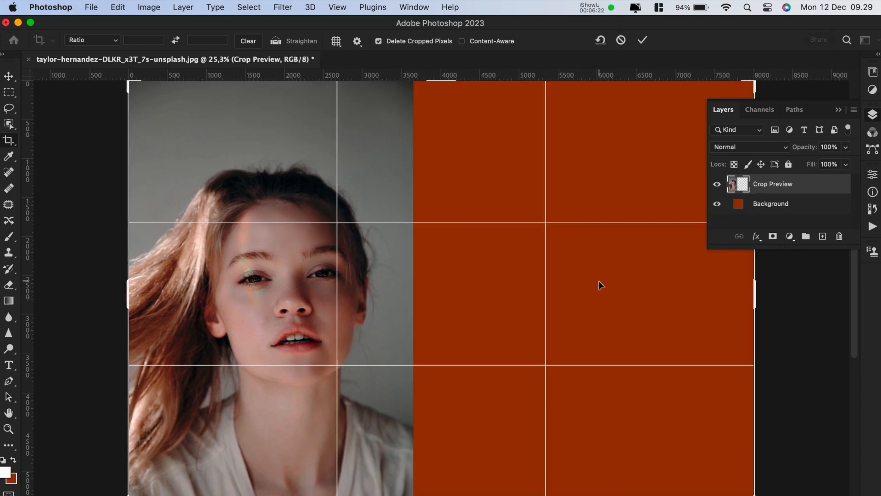
key("Return")
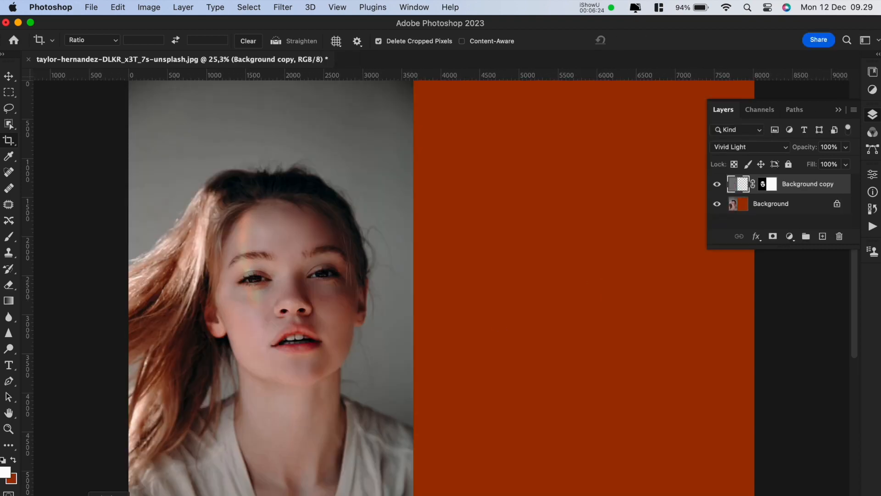
- Place the downloaded relight-2 JPG from the Downloads folder into the portrait document
left_click(787, 492)
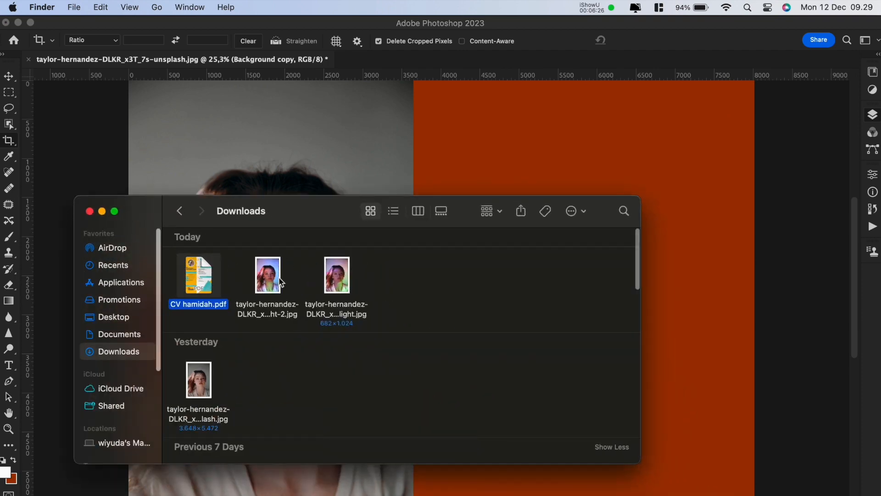
left_click(269, 278)
left_click_drag(268, 278, 463, 121)
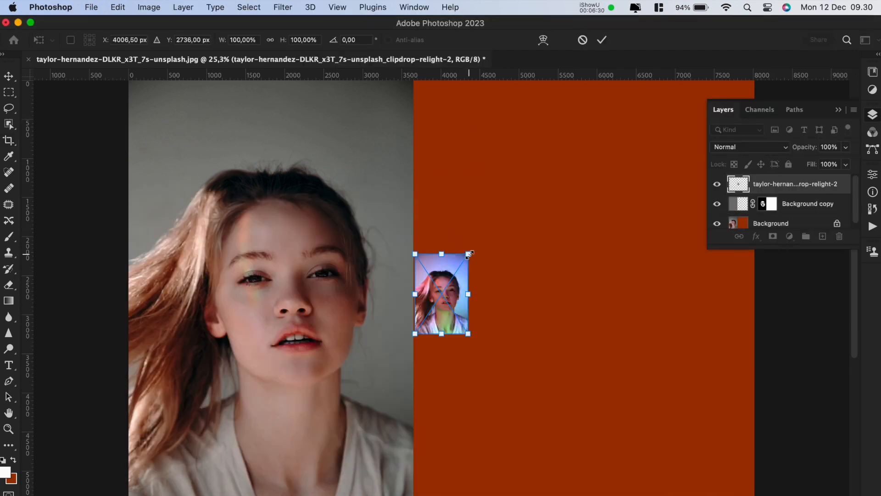
- Scale the placed relit portrait to about 534% so it fills the canvas height directly beside the original's right edge
left_click_drag(480, 245, 643, 78)
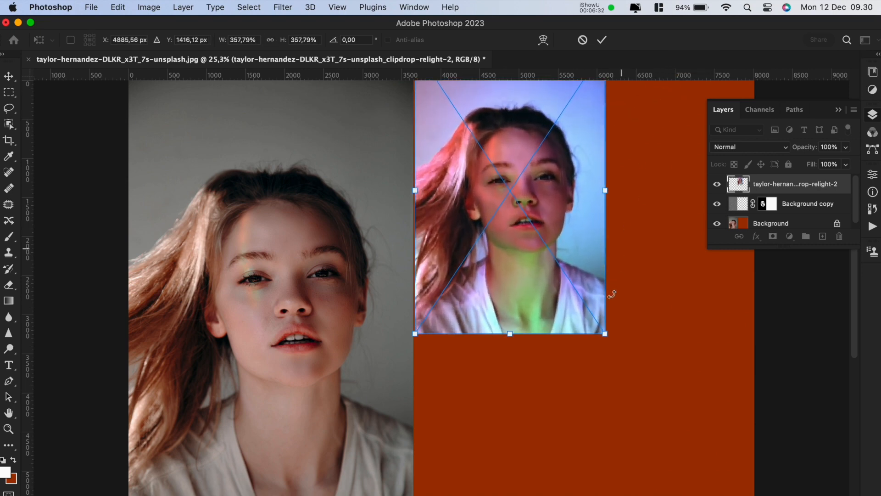
left_click_drag(606, 335, 552, 264)
scroll(550, 259, "up", 10)
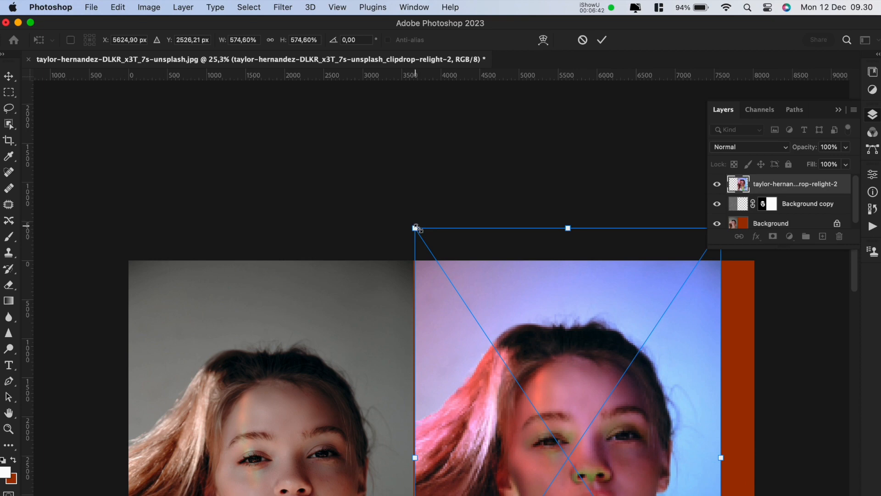
left_click_drag(415, 227, 435, 276)
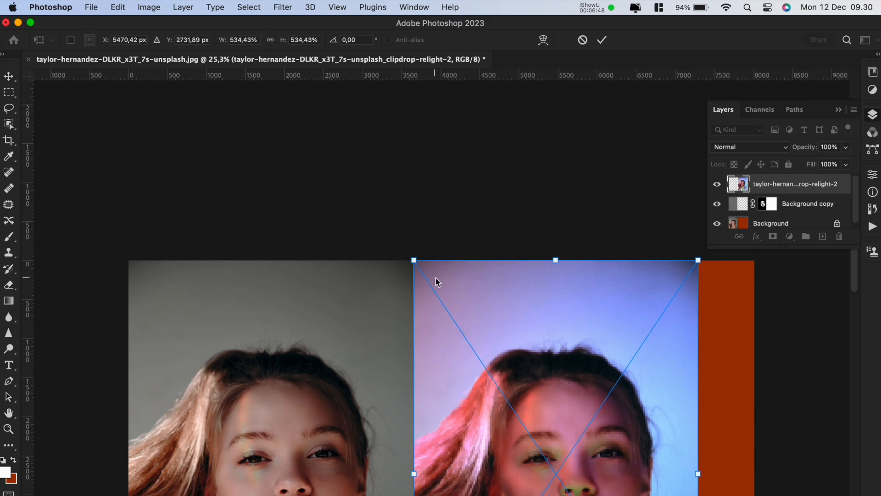
key("Return")
- Crop away the empty red canvas strip beyond the relit portrait's right edge and hide the layer list
key("c")
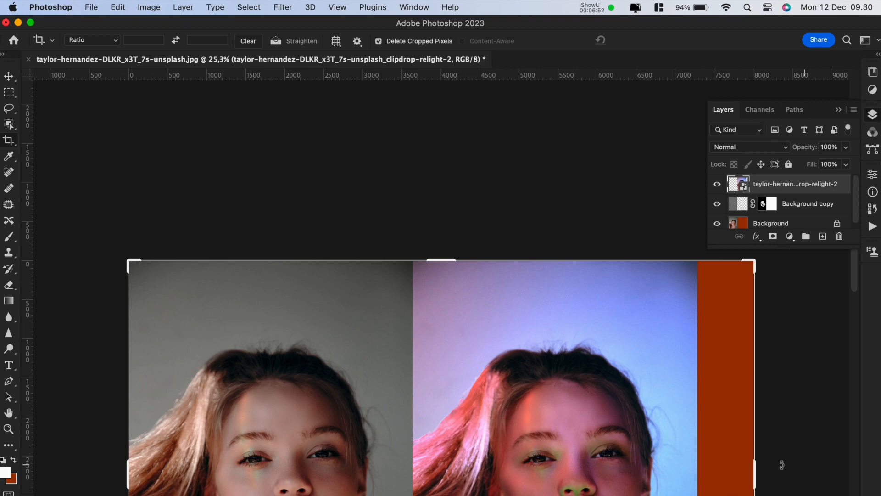
left_click_drag(755, 469, 727, 472)
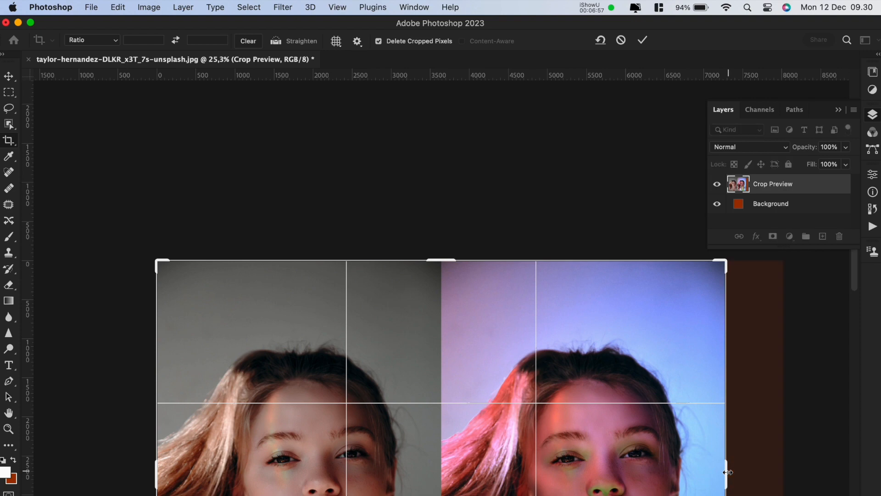
key("Return")
left_click(873, 114)
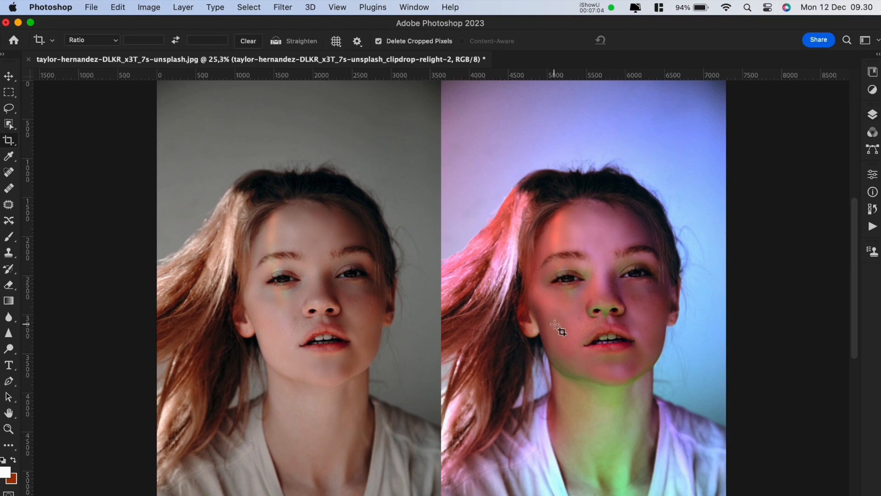
- Examine the original and relit faces side by side at closer zoom to compare the lighting
scroll(555, 327, "up", 6)
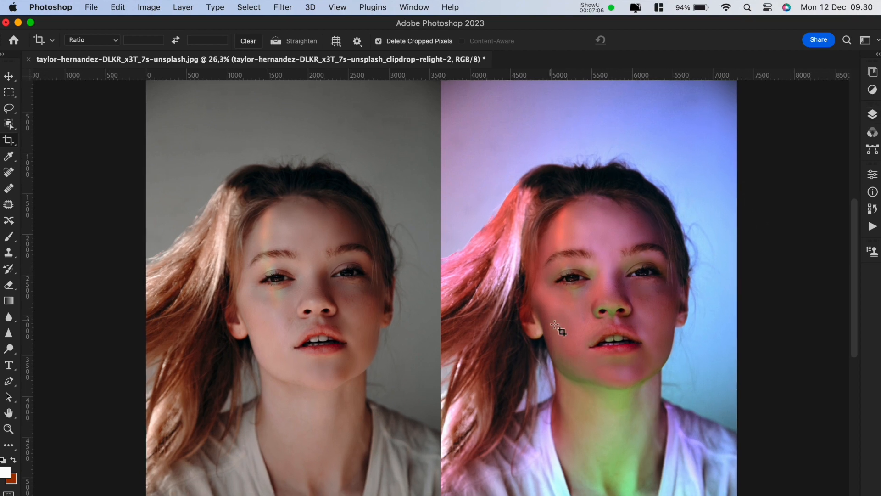
scroll(555, 328, "down", 5)
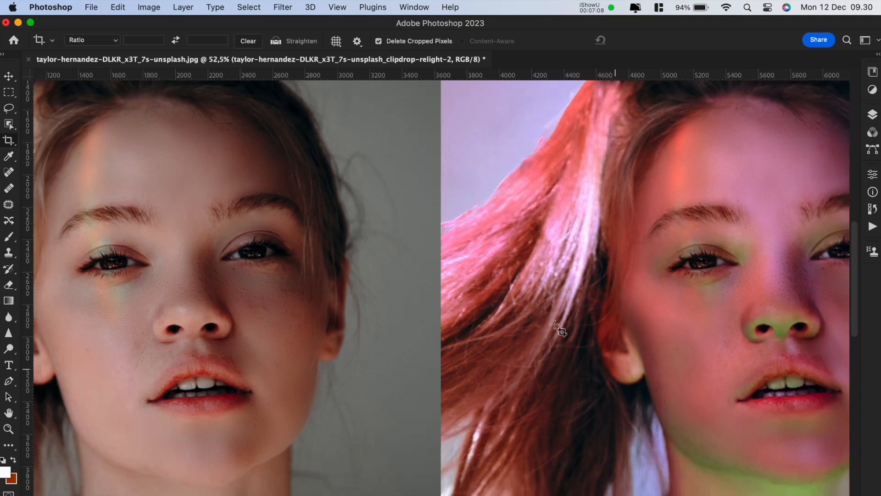
scroll(555, 327, "up", 1)
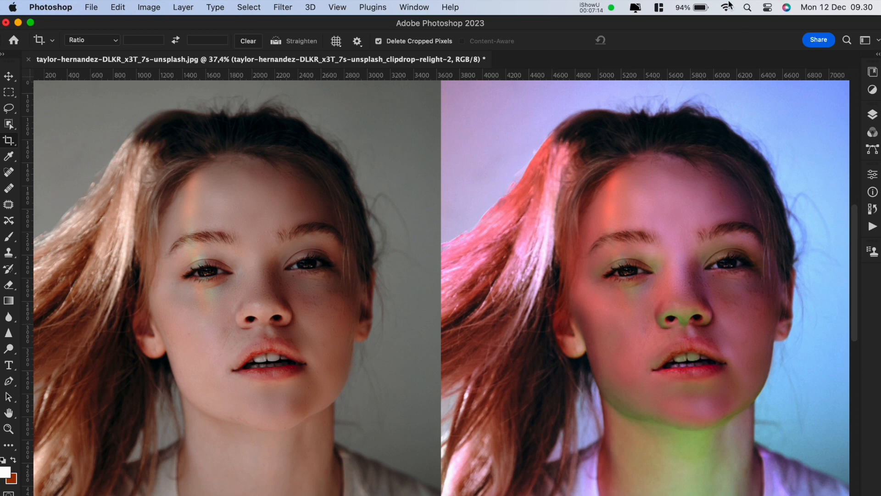
left_click(593, 8)
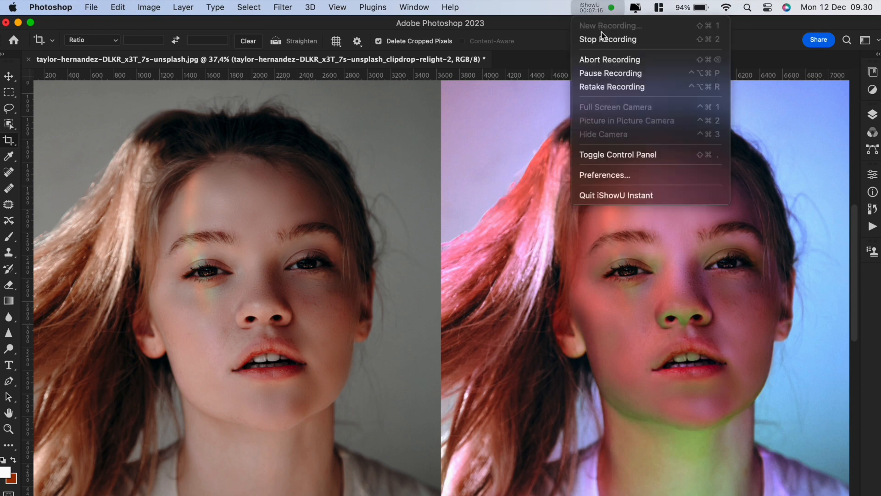